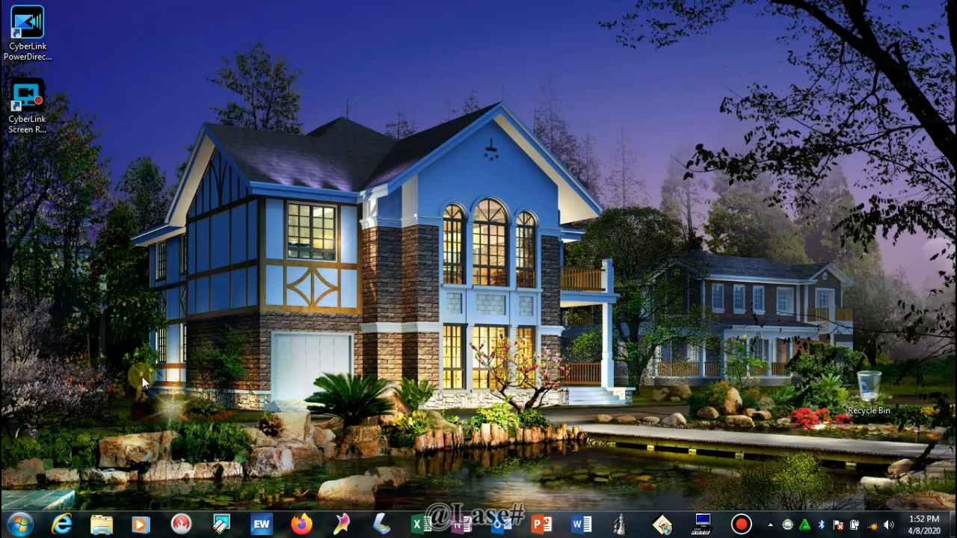
Step: Keep the current colour scheme to dismiss the notice, then refresh the desktop twice
{"action": "left_click", "coordinate": [352, 301]}
{"action": "right_click", "coordinate": [278, 258]}
{"action": "left_click", "coordinate": [310, 311]}
{"action": "right_click", "coordinate": [384, 244]}
{"action": "left_click", "coordinate": [422, 287]}
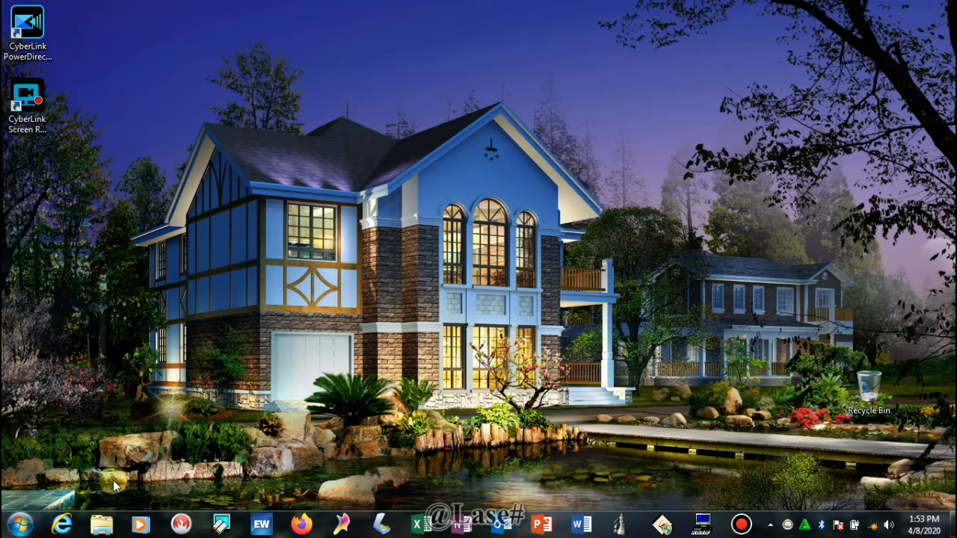
Step: Refresh the desktop several more times, briefly opening and closing the Start menu
{"action": "right_click", "coordinate": [311, 284]}
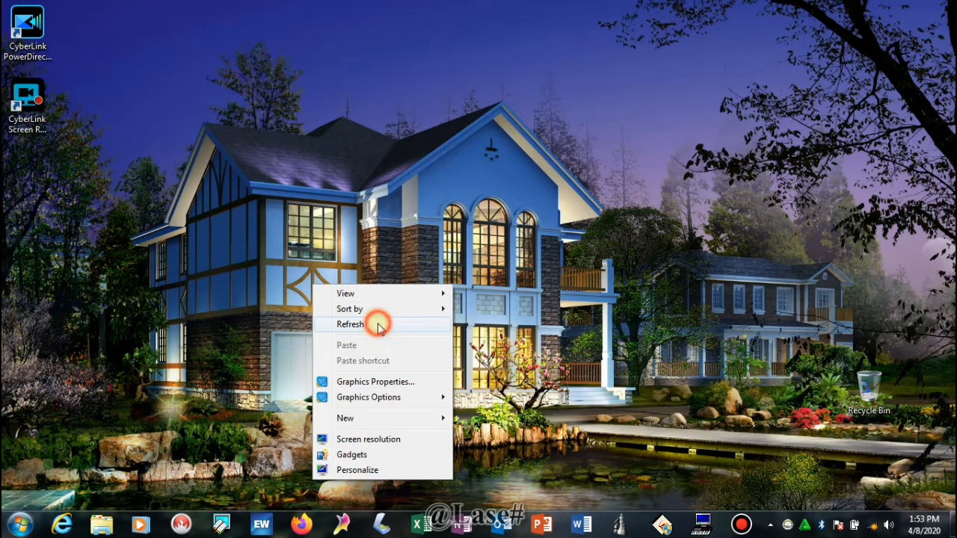
{"action": "left_click", "coordinate": [379, 324]}
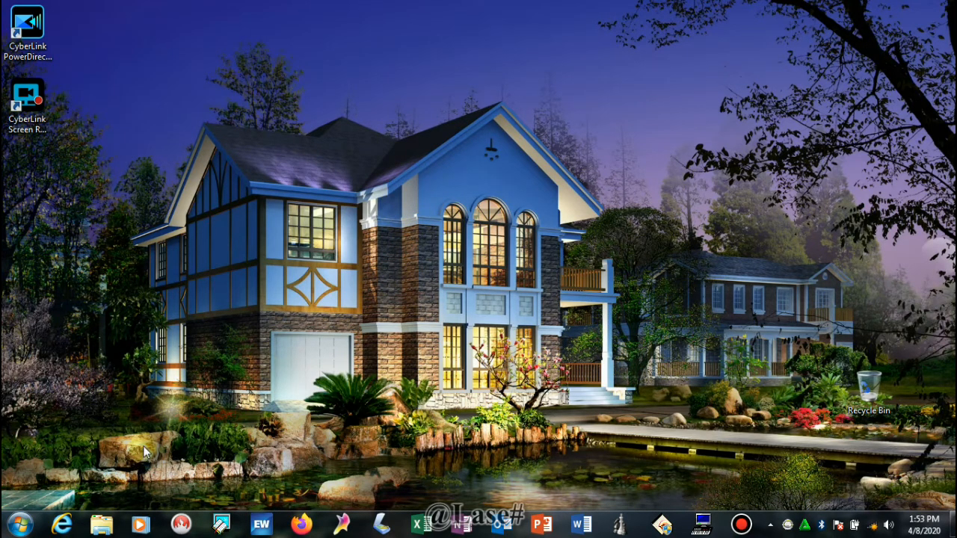
{"action": "right_click", "coordinate": [466, 173]}
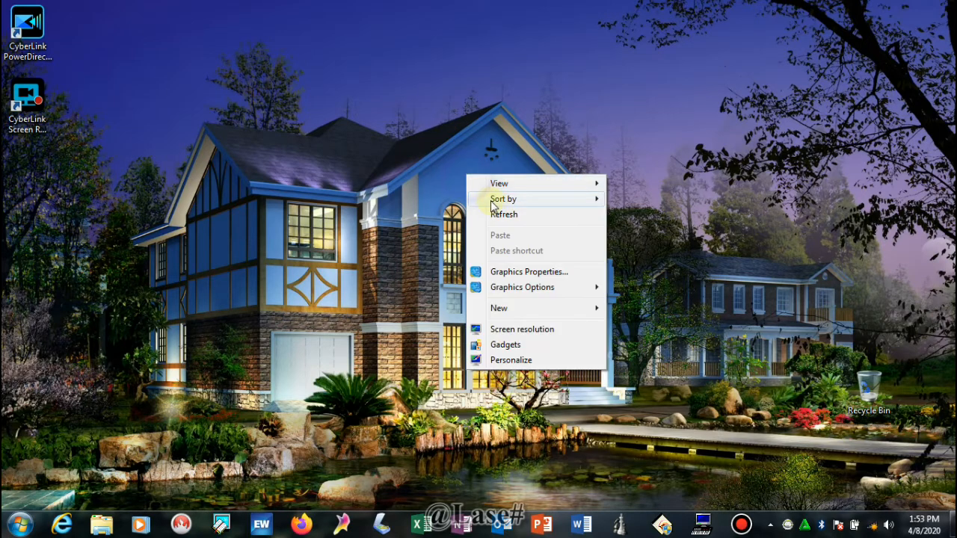
{"action": "left_click", "coordinate": [489, 210]}
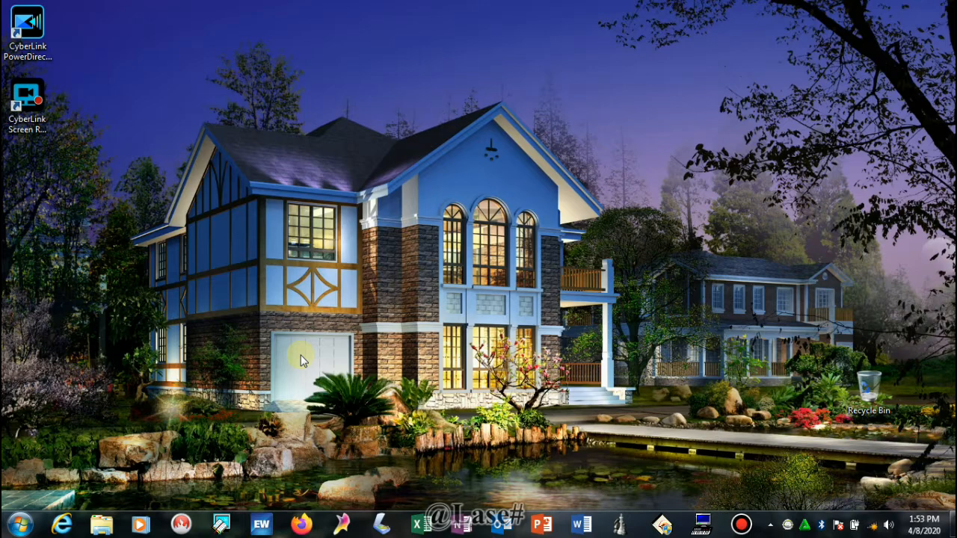
{"action": "left_click", "coordinate": [20, 524]}
{"action": "left_click", "coordinate": [390, 307]}
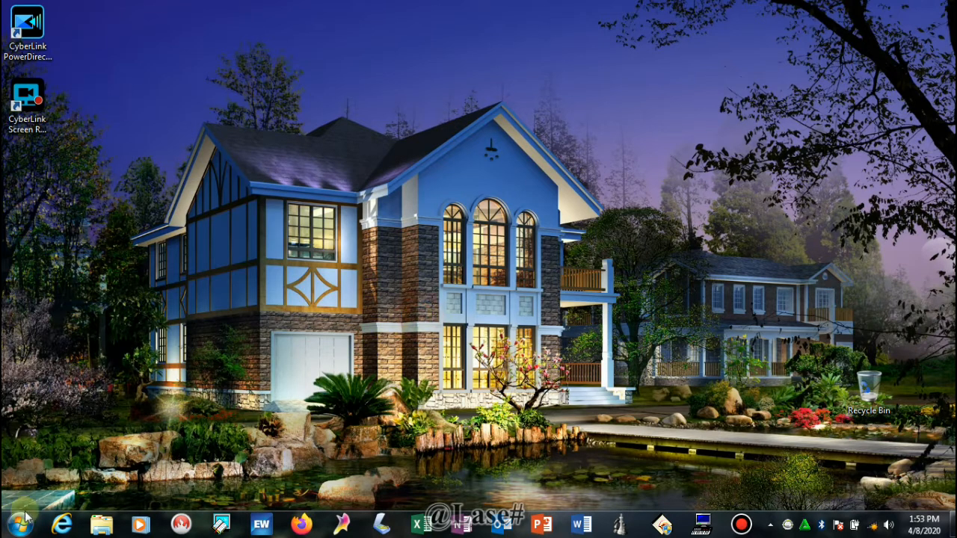
{"action": "right_click", "coordinate": [386, 299]}
{"action": "left_click", "coordinate": [428, 338]}
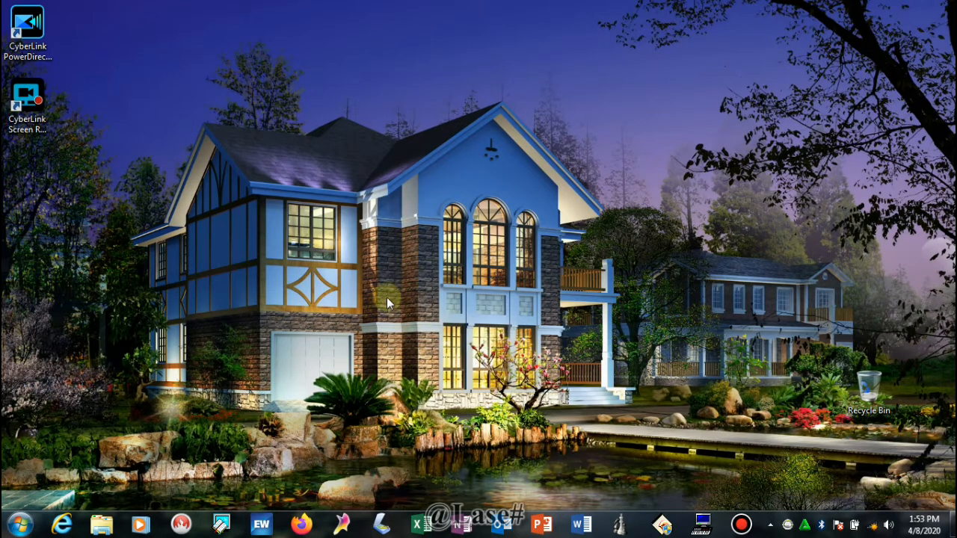
{"action": "left_click", "coordinate": [220, 350]}
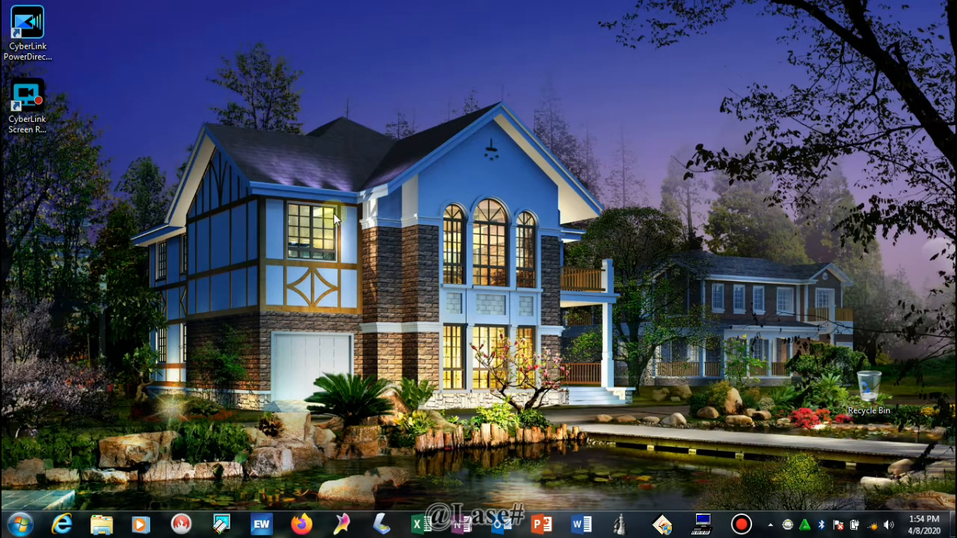
Step: Launch Word 2016 from the All Programs list in the Start menu
{"action": "left_click", "coordinate": [21, 528]}
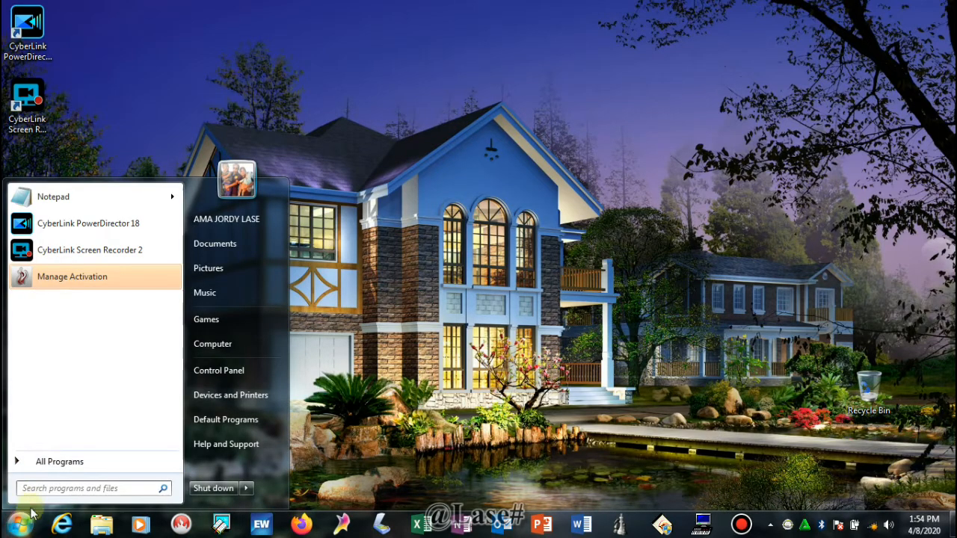
{"action": "left_click", "coordinate": [43, 463]}
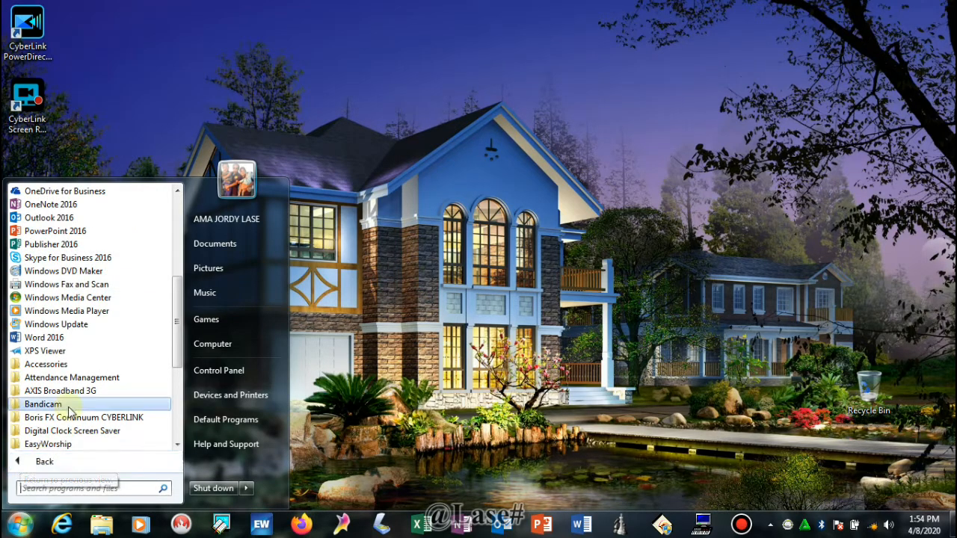
{"action": "scroll", "coordinate": [68, 411], "scroll_direction": "down", "scroll_amount": 5}
{"action": "scroll", "coordinate": [67, 404], "scroll_direction": "up", "scroll_amount": 5}
{"action": "scroll", "coordinate": [67, 370], "scroll_direction": "up", "scroll_amount": 6}
{"action": "scroll", "coordinate": [71, 284], "scroll_direction": "down", "scroll_amount": 4}
{"action": "scroll", "coordinate": [73, 299], "scroll_direction": "down", "scroll_amount": 6}
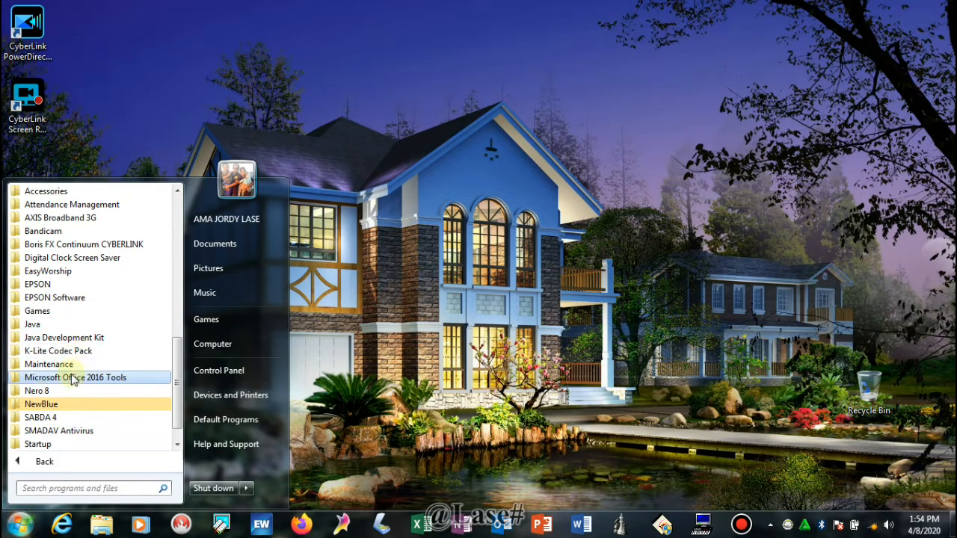
{"action": "scroll", "coordinate": [73, 351], "scroll_direction": "up", "scroll_amount": 3}
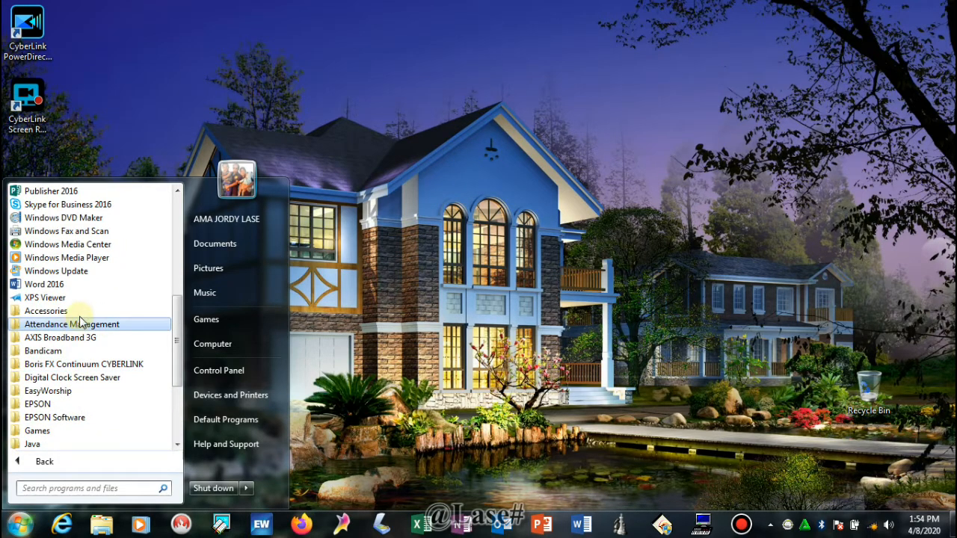
{"action": "scroll", "coordinate": [81, 320], "scroll_direction": "up", "scroll_amount": 1}
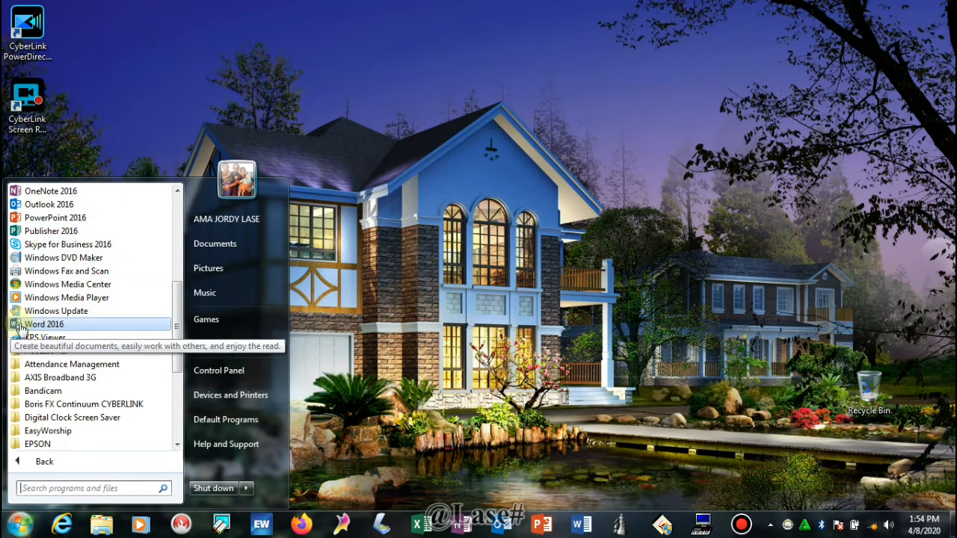
{"action": "left_click", "coordinate": [65, 327]}
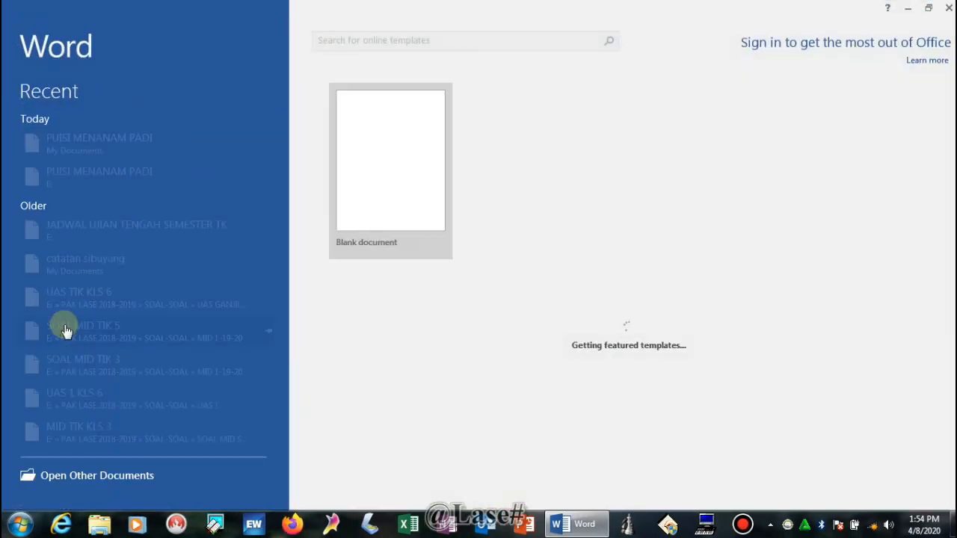
Step: Create a new Blank document from the Word start screen
{"action": "left_click", "coordinate": [377, 241]}
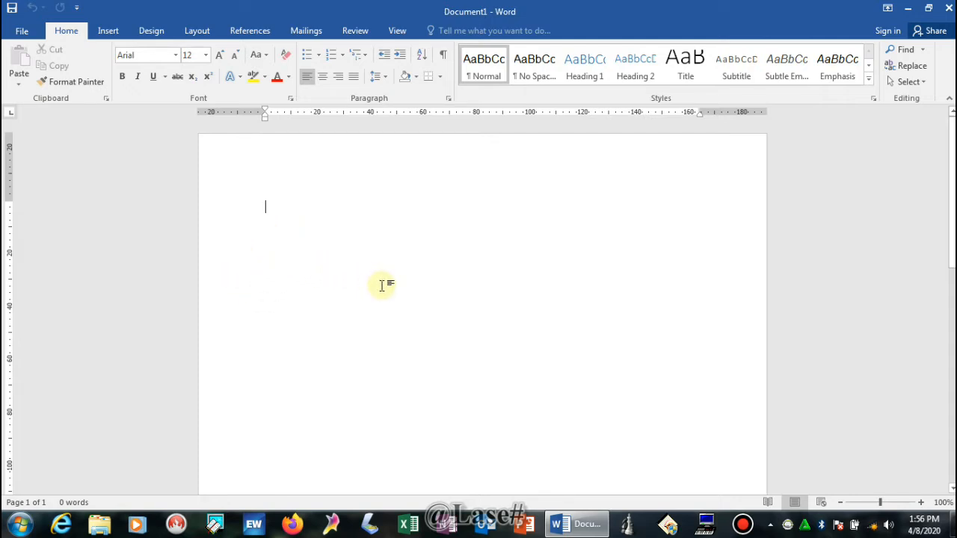
Step: Type the title 'MENANAM PADI', briefly centre it, then set it back to left alignment
{"action": "type", "text": "MENA"}
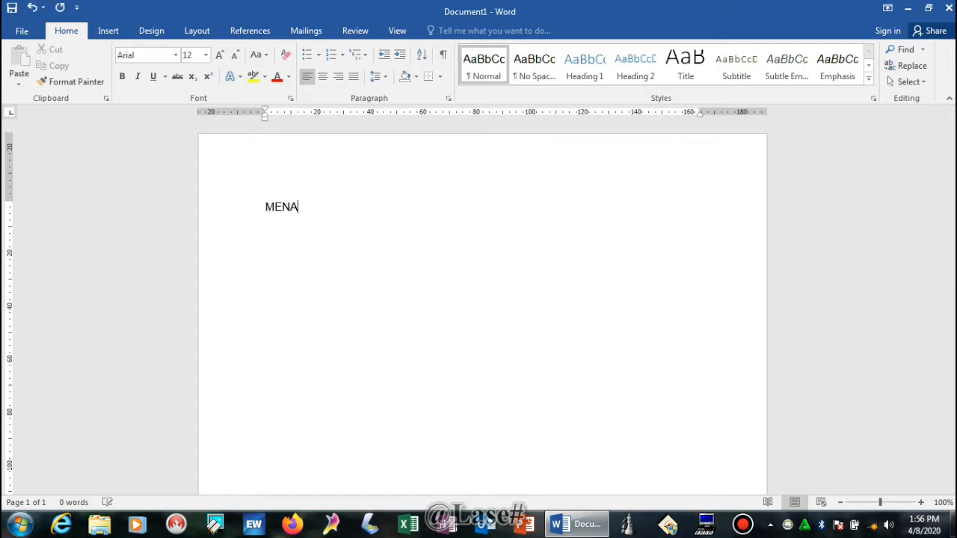
{"action": "type", "text": "NAM PADI"}
{"action": "left_click_drag", "start_coordinate": [263, 207], "coordinate": [344, 213]}
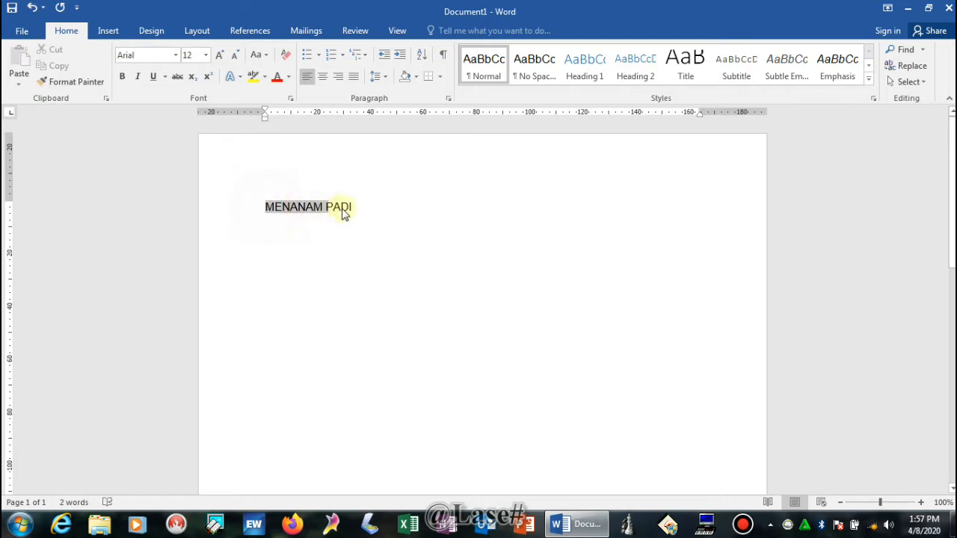
{"action": "left_click", "coordinate": [323, 78]}
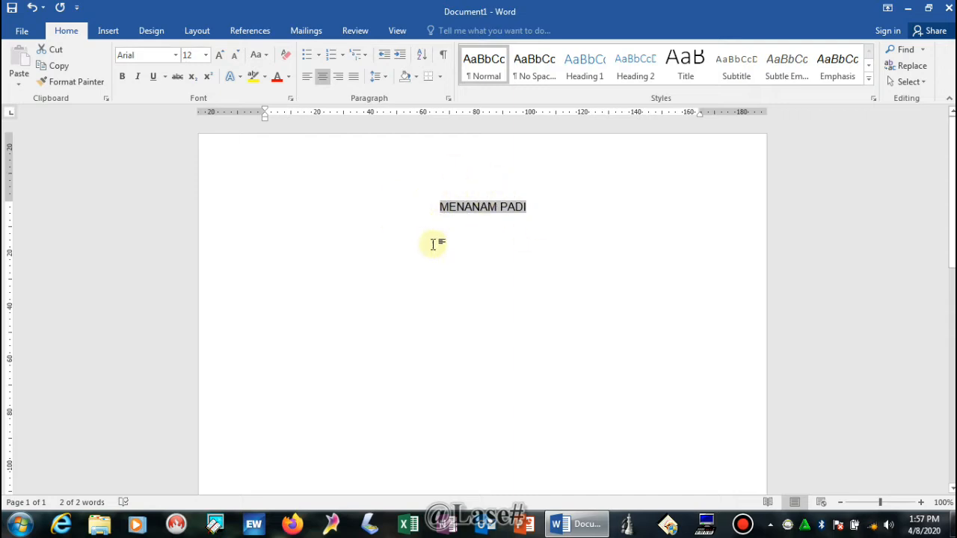
{"action": "left_click", "coordinate": [306, 78]}
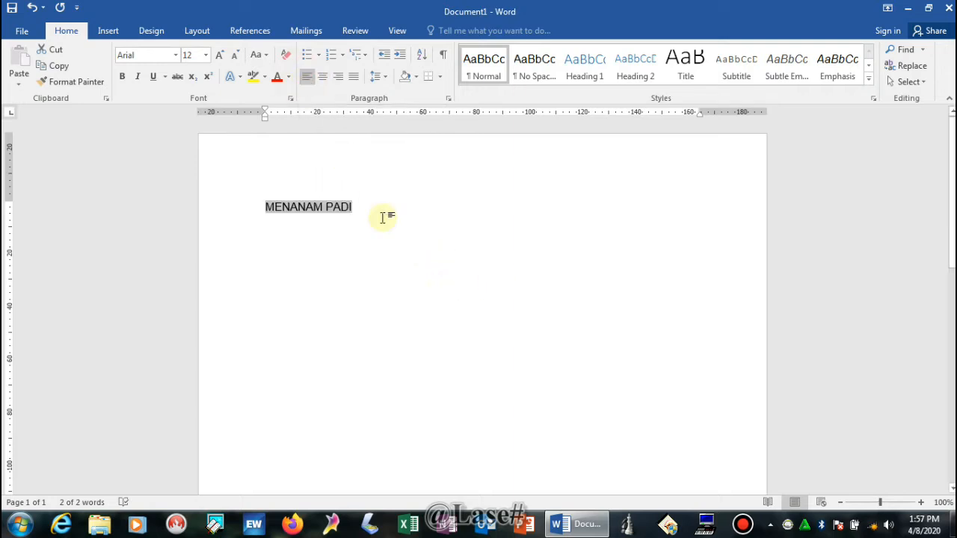
{"action": "left_click", "coordinate": [358, 207]}
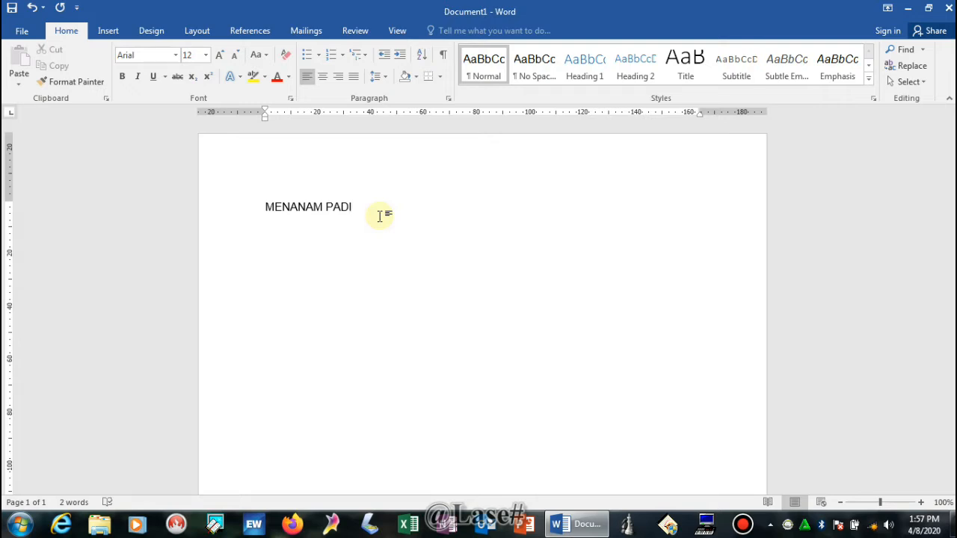
Step: Start a new line after the MENANAM PADI title
{"action": "key", "text": "Return"}
{"action": "type", "text": "Sinar"}
{"action": "key", "text": "BackSpace"}
{"action": "key", "text": "BackSpace"}
{"action": "key", "text": "BackSpace"}
{"action": "key", "text": "BackSpace"}
{"action": "key", "text": "BackSpace"}
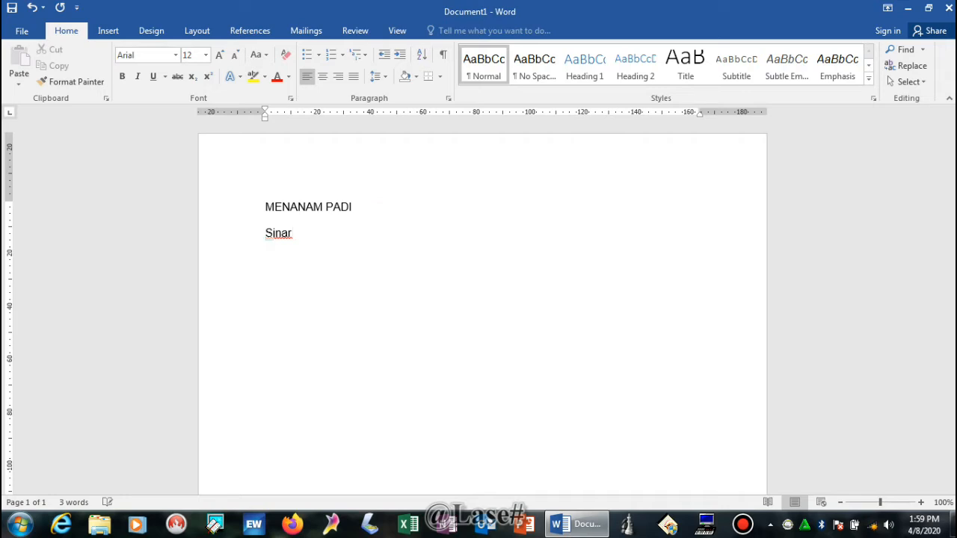
{"action": "type", "text": "inar"}
{"action": "key", "text": "BackSpace"}
{"action": "key", "text": "BackSpace"}
{"action": "key", "text": "BackSpace"}
{"action": "key", "text": "BackSpace"}
{"action": "key", "text": "BackSpace"}
{"action": "key", "text": "BackSpace"}
{"action": "type", "text": "sinar"}
{"action": "key", "text": "BackSpace"}
{"action": "key", "text": "BackSpace"}
{"action": "key", "text": "BackSpace"}
{"action": "key", "text": "BackSpace"}
{"action": "key", "text": "BackSpace"}
{"action": "type", "text": "sinar"}
{"action": "key", "text": "Left"}
{"action": "key", "text": "Left"}
{"action": "key", "text": "Left"}
{"action": "key", "text": "Left"}
{"action": "key", "text": "Left"}
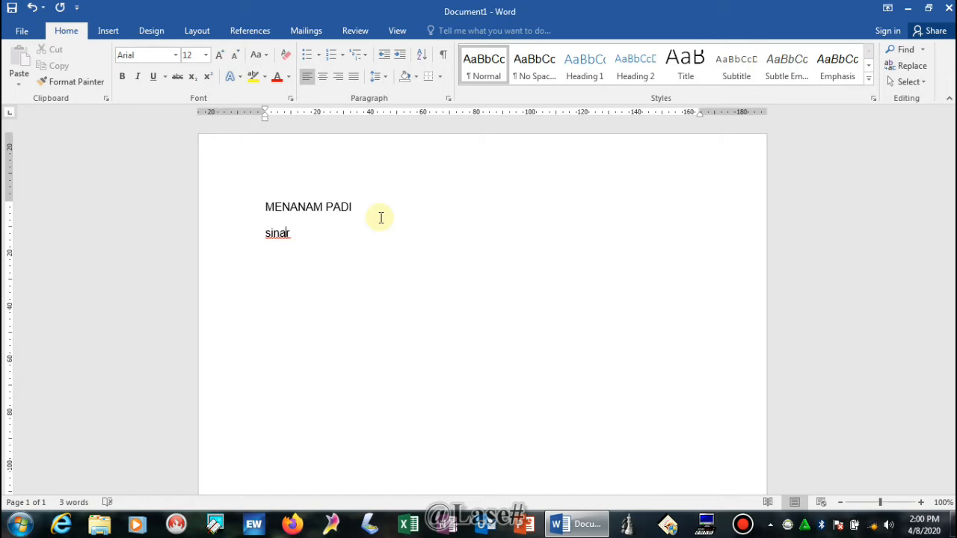
{"action": "key", "text": "BackSpace"}
{"action": "key", "text": "BackSpace"}
{"action": "key", "text": "BackSpace"}
{"action": "key", "text": "BackSpace"}
{"action": "key", "text": "BackSpace"}
{"action": "type", "text": "Sinar"}
{"action": "key", "text": "BackSpace"}
{"action": "key", "text": "BackSpace"}
{"action": "key", "text": "BackSpace"}
{"action": "key", "text": "BackSpace"}
{"action": "key", "text": "BackSpace"}
{"action": "type", "text": "S"}
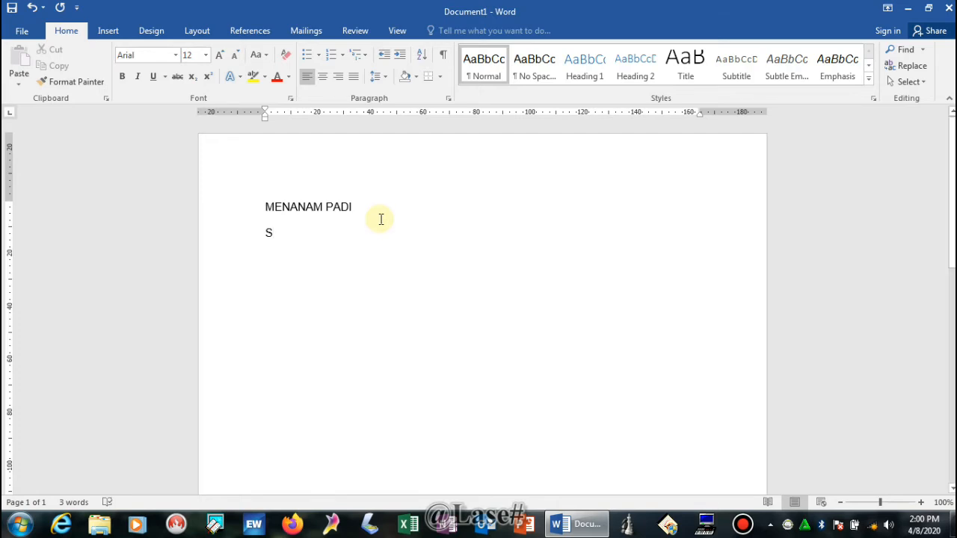
{"action": "type", "text": "inar"}
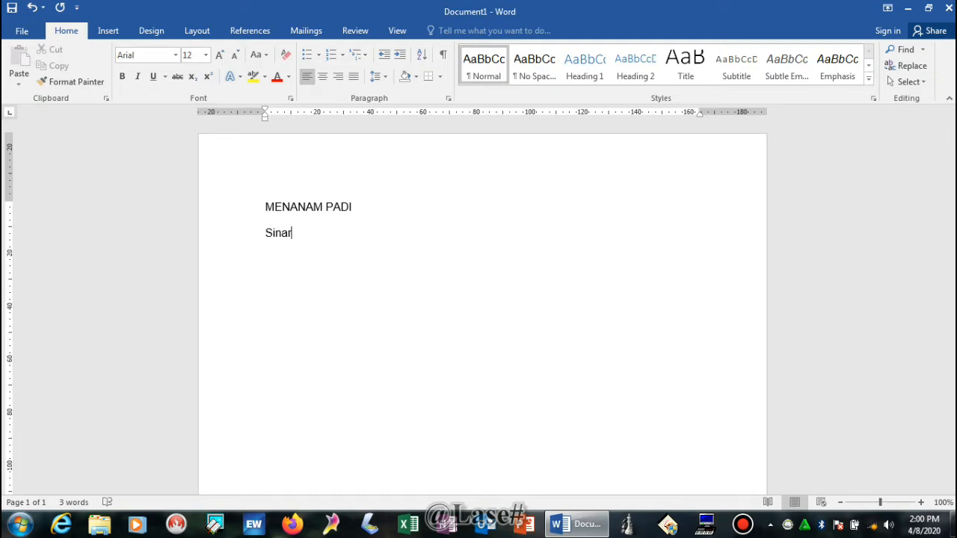
Step: Type the lines 'Sinar matahari menyambut pagi' and 'menemani petani menyambut pag', fixing typos
{"action": "key", "text": "BackSpace"}
{"action": "key", "text": "BackSpace"}
{"action": "key", "text": "BackSpace"}
{"action": "key", "text": "BackSpace"}
{"action": "type", "text": "in"}
{"action": "type", "text": "ar"}
{"action": "type", "text": " matahari"}
{"action": "type", "text": " man"}
{"action": "key", "text": "BackSpace"}
{"action": "key", "text": "BackSpace"}
{"action": "type", "text": "enyamn"}
{"action": "key", "text": "BackSpace"}
{"action": "type", "text": "but pagi"}
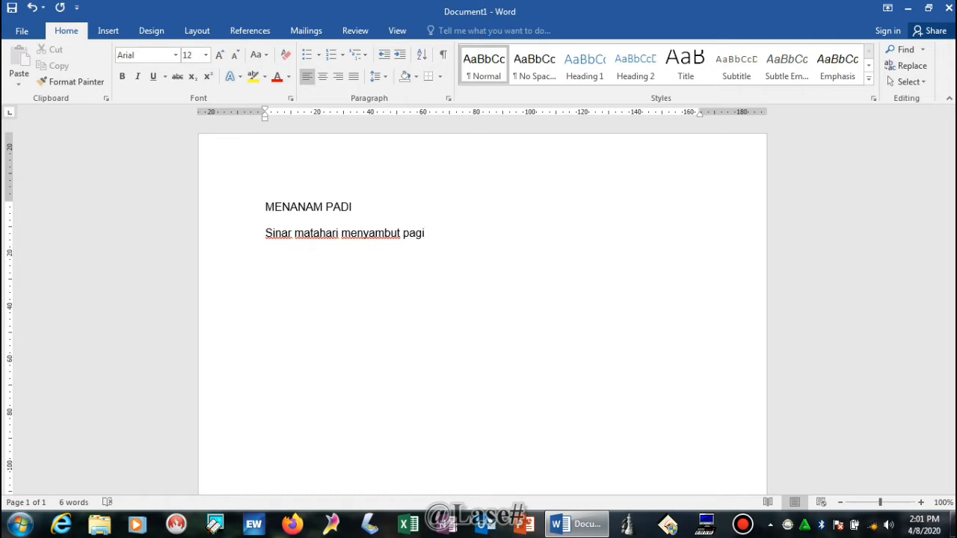
{"action": "key", "text": "Return"}
{"action": "type", "text": "mene"}
{"action": "key", "text": "BackSpace"}
{"action": "key", "text": "BackSpace"}
{"action": "key", "text": "BackSpace"}
{"action": "key", "text": "BackSpace"}
{"action": "type", "text": "menemani petan"}
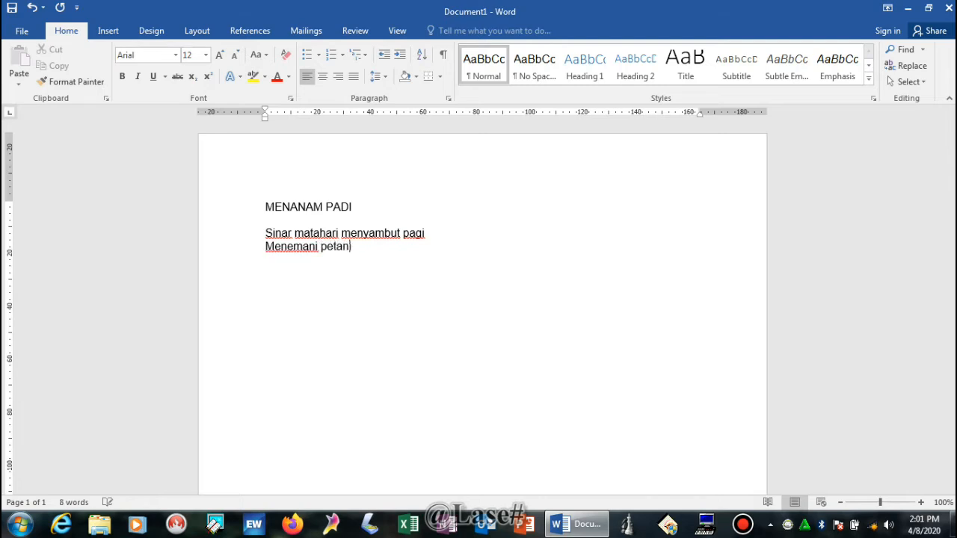
{"action": "type", "text": "i menyambu"}
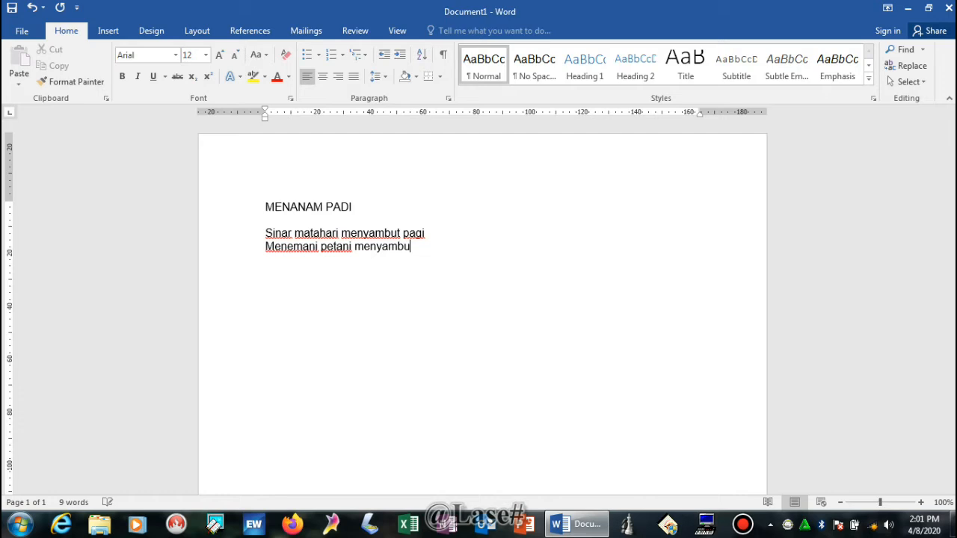
{"action": "type", "text": "t pagi"}
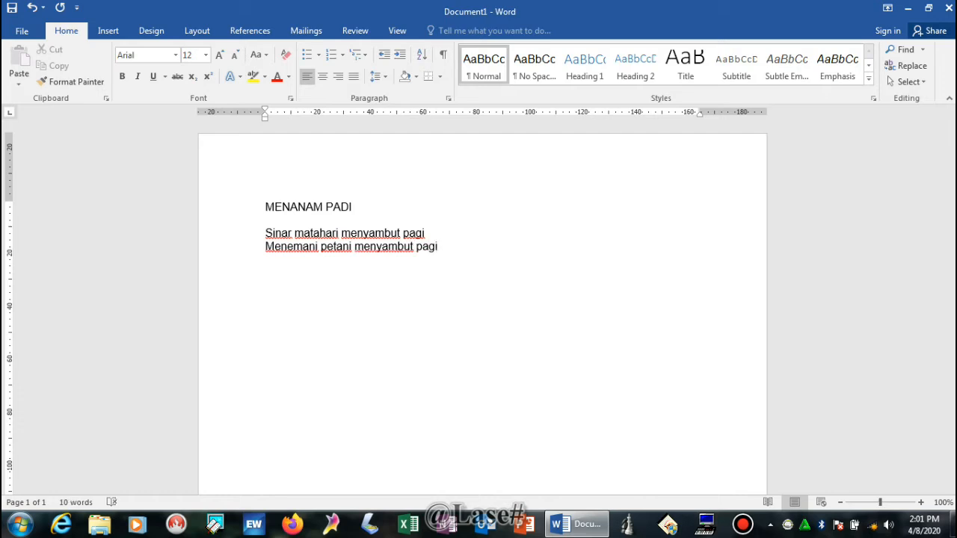
Step: Add 'Tampak olehku kicauan burung bernyanyi' and 'dengan seorang penggembala sapi', then a blank line
{"action": "key", "text": "Return"}
{"action": "type", "text": "Tampak olehku"}
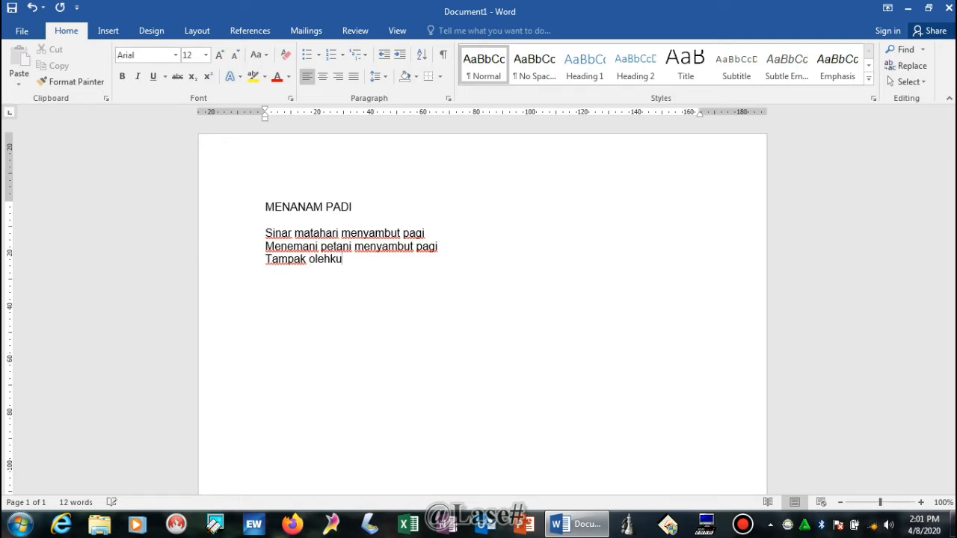
{"action": "type", "text": " kicauan burung bernyanyi"}
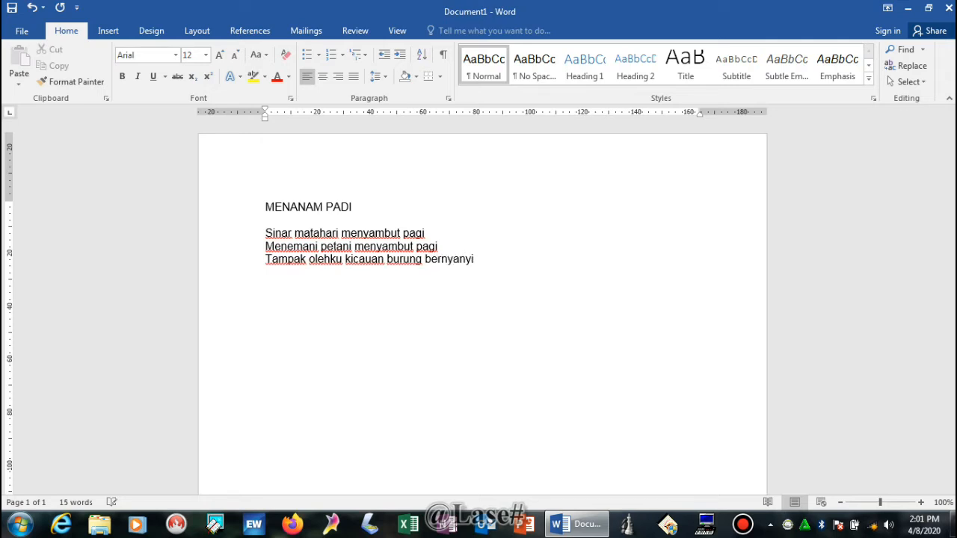
{"action": "key", "text": "Return"}
{"action": "type", "text": "dengan seo"}
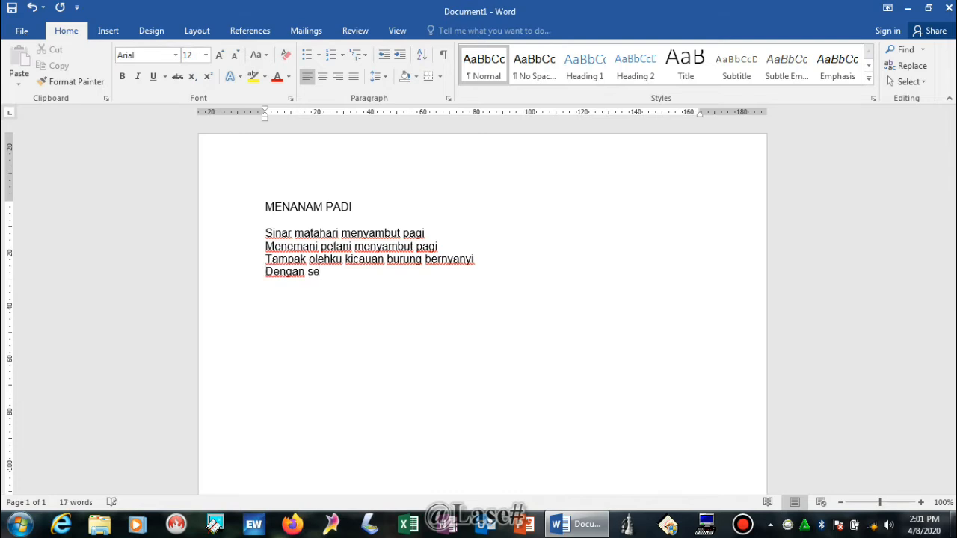
{"action": "type", "text": "rang pengge"}
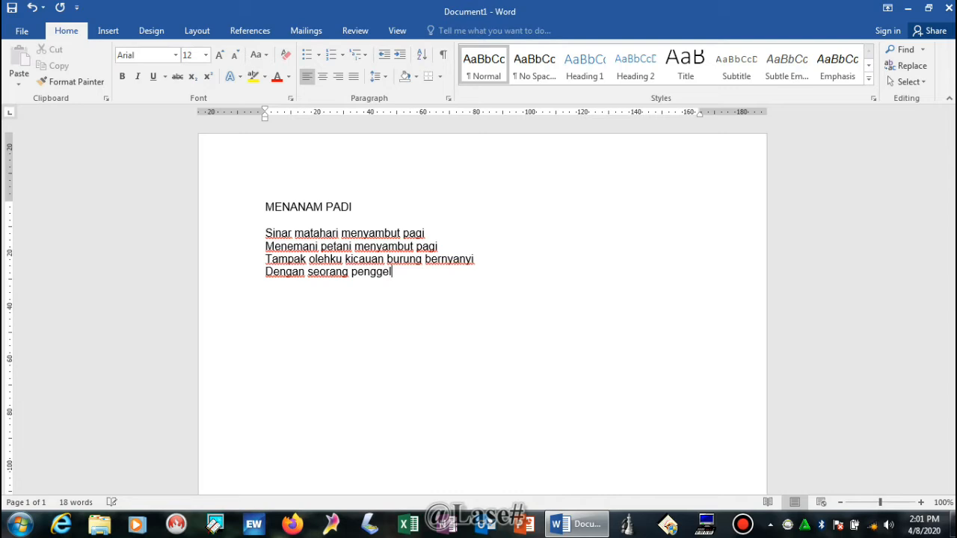
{"action": "type", "text": "mbala sapi"}
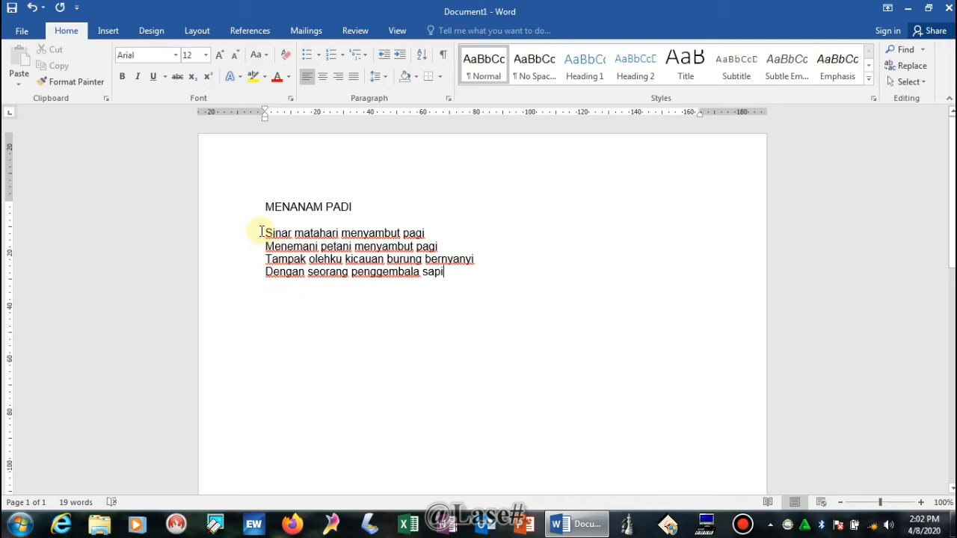
{"action": "left_click", "coordinate": [444, 295]}
{"action": "key", "text": "Return"}
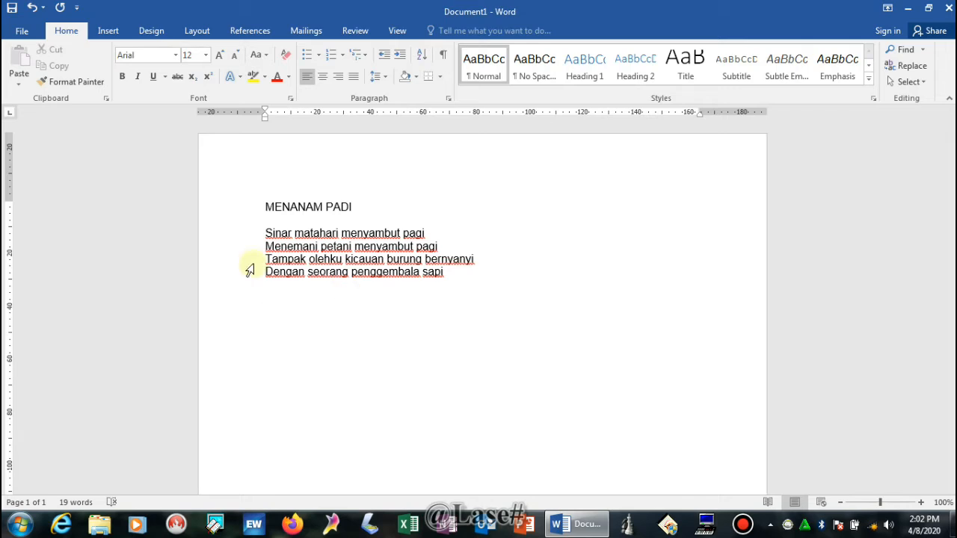
{"action": "left_click_drag", "start_coordinate": [262, 230], "coordinate": [444, 271]}
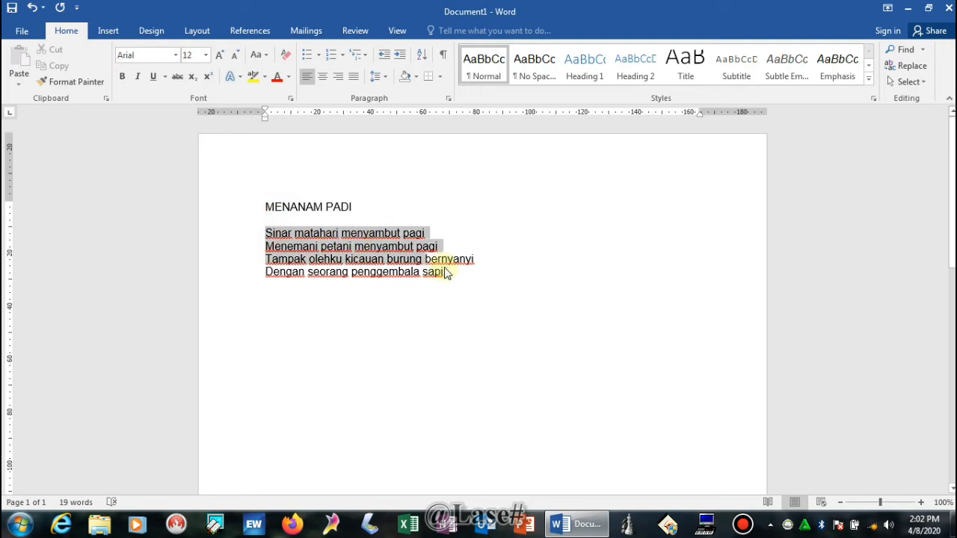
{"action": "left_click", "coordinate": [272, 300]}
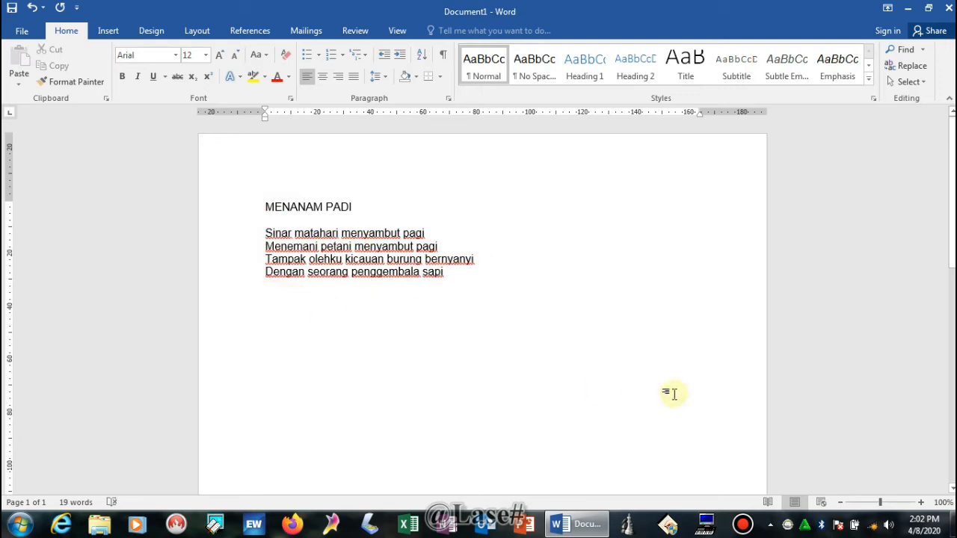
Step: Type 'Pak Tani dan Bu Tani' and 'tampak bekerja tak kenal lelah' as the stanza's opening lines
{"action": "type", "text": "Pak"}
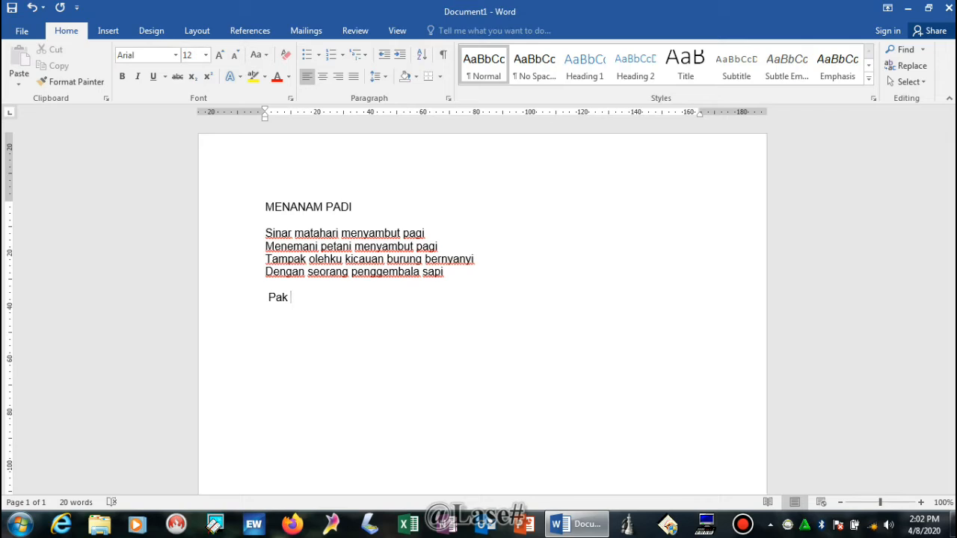
{"action": "type", "text": "T"}
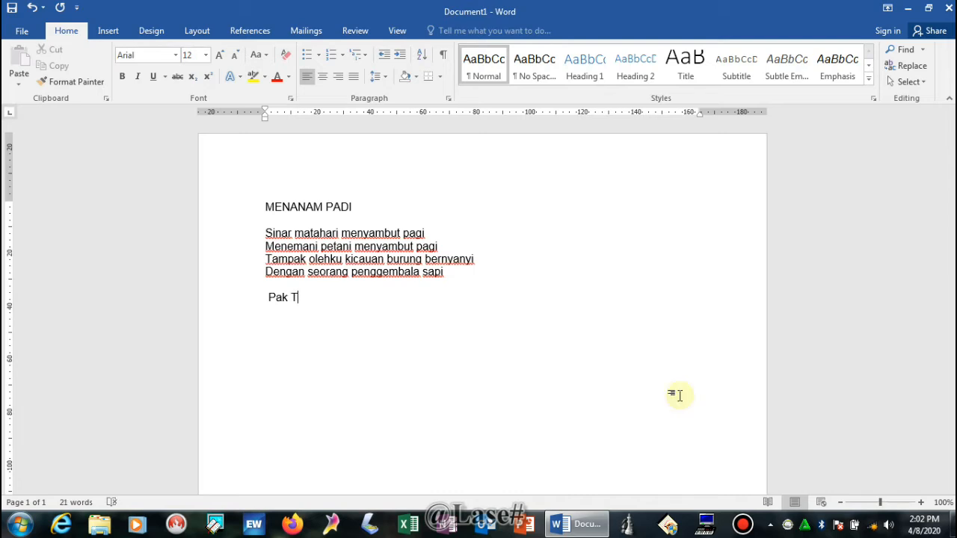
{"action": "type", "text": "ani"}
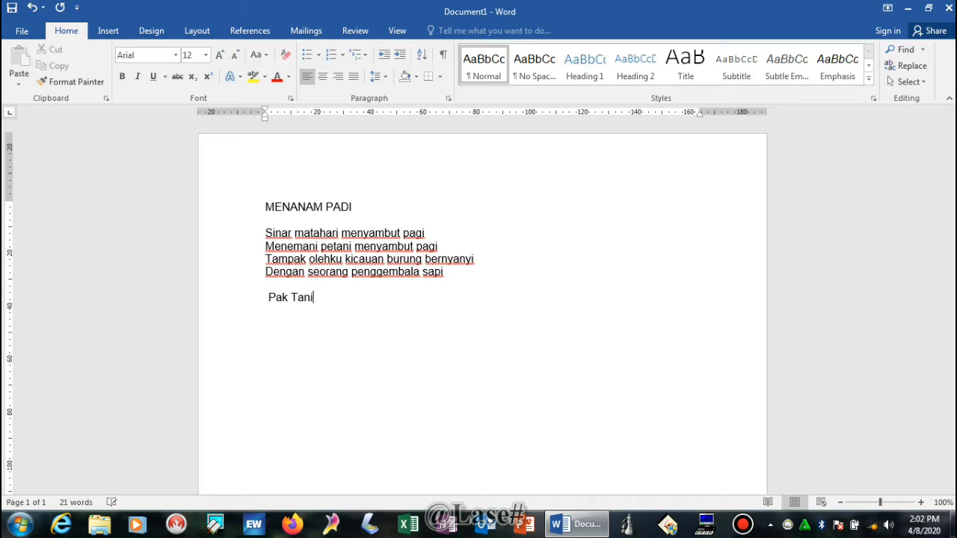
{"action": "type", "text": " dan"}
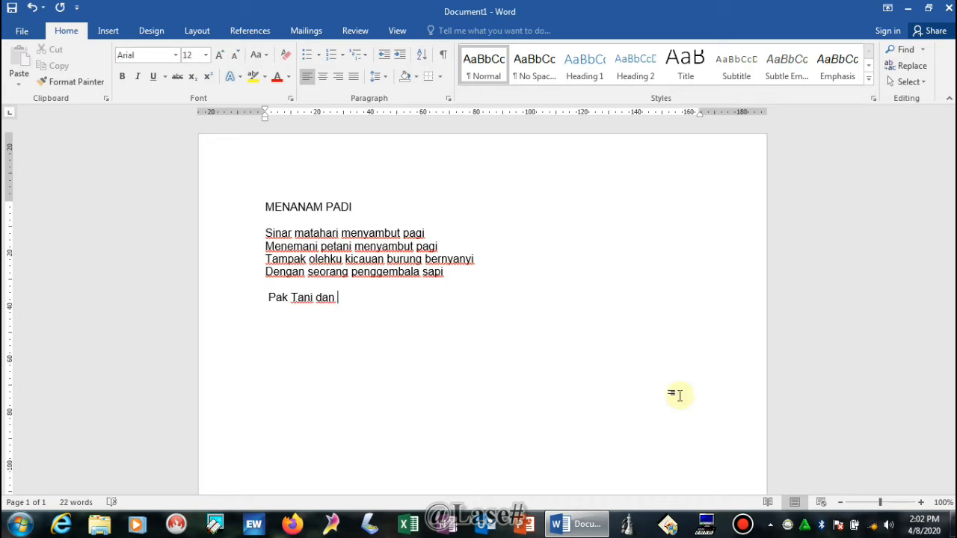
{"action": "type", "text": " B"}
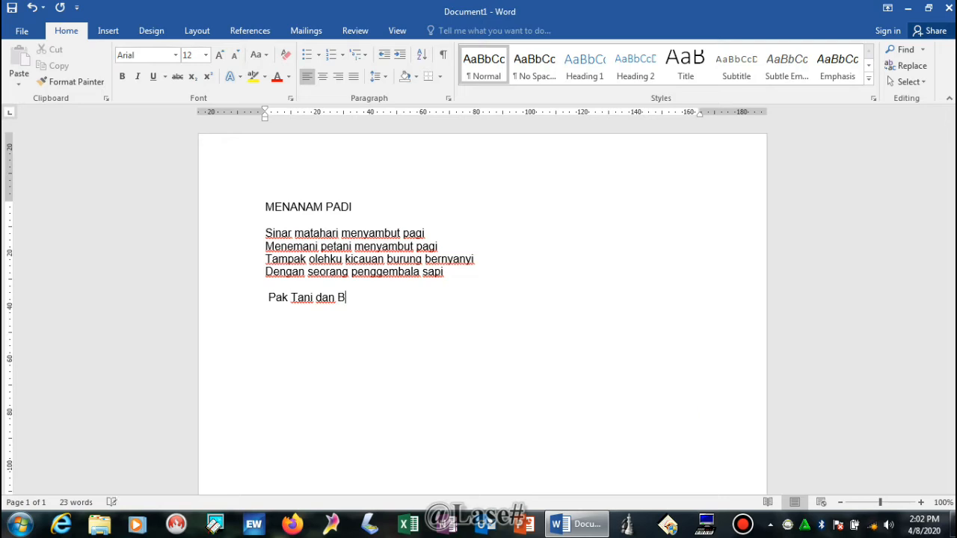
{"action": "type", "text": "u"}
{"action": "type", "text": " ta"}
{"action": "key", "text": "BackSpace"}
{"action": "key", "text": "BackSpace"}
{"action": "type", "text": "T"}
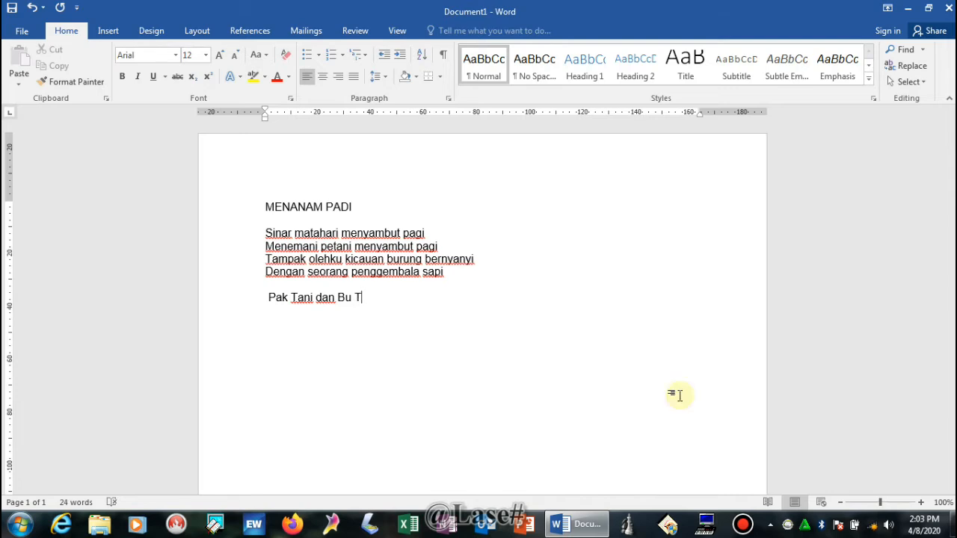
{"action": "type", "text": "ani"}
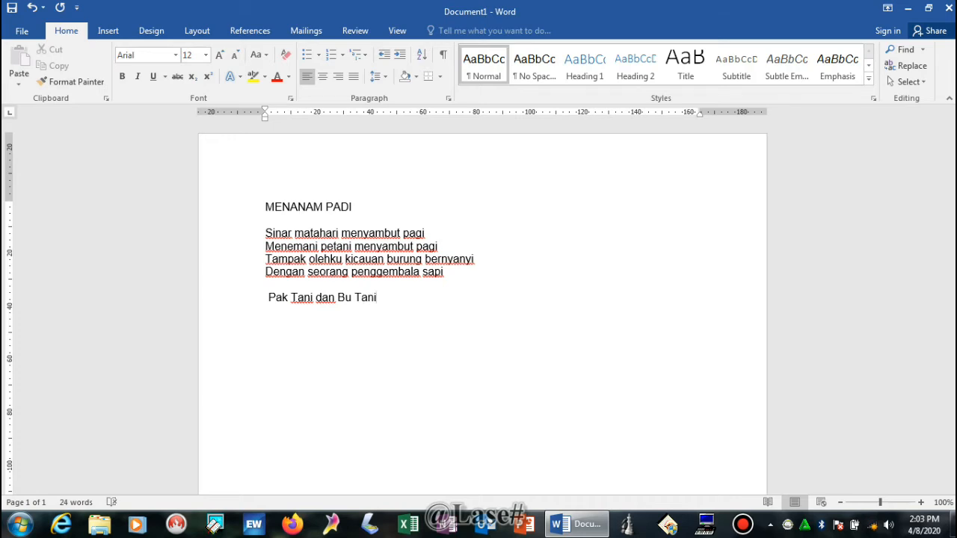
{"action": "key", "text": "Return"}
{"action": "type", "text": "tampak bekerja"}
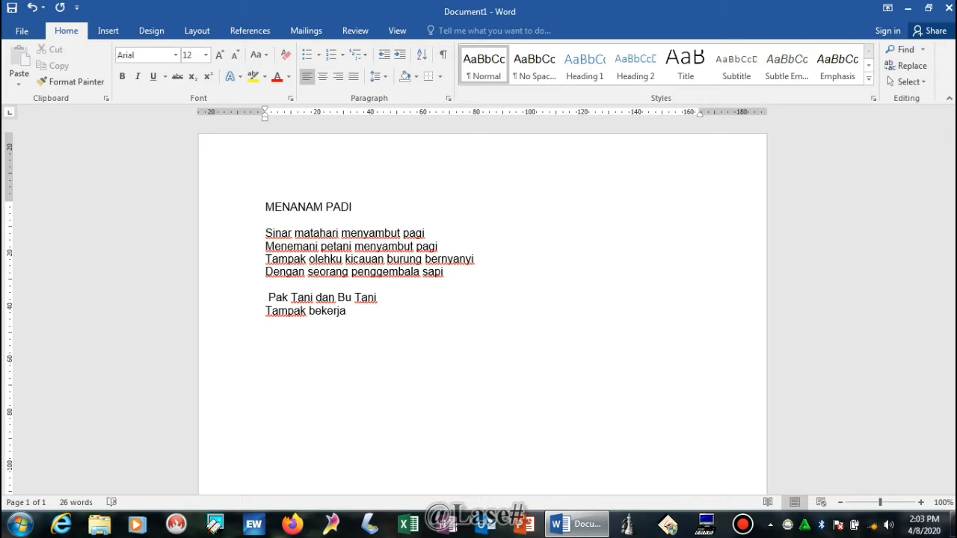
{"action": "type", "text": " tak kenal lelah"}
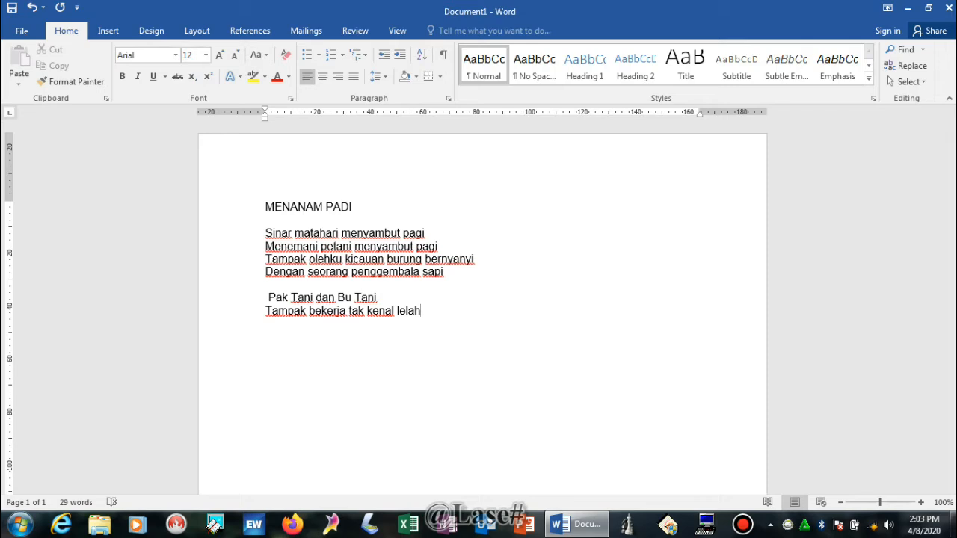
Step: Add 'Dari pagi hingga sore hari' and 'menghabiskan waktu bekerja di sawah', correcting typos
{"action": "key", "text": "Return"}
{"action": "type", "text": "Dari pagi hin"}
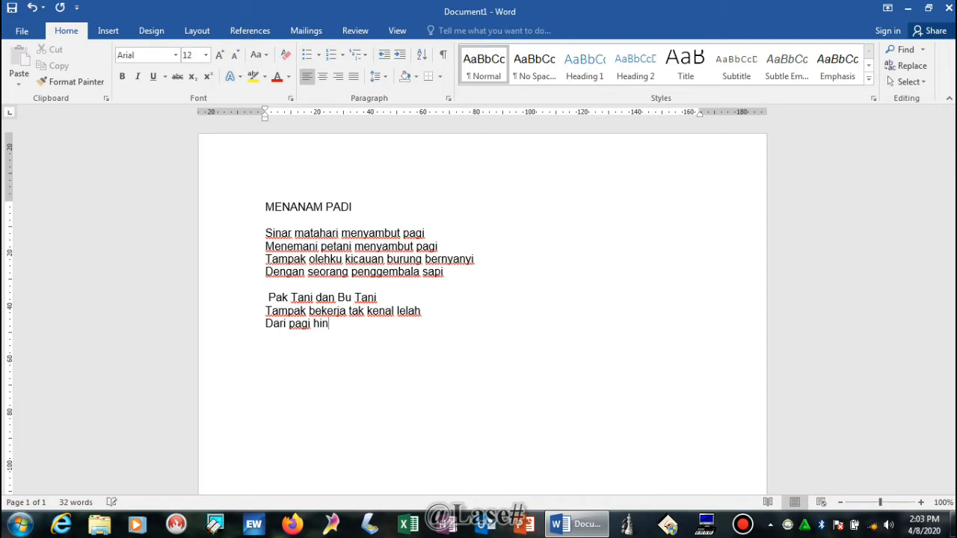
{"action": "type", "text": "gga sore hari"}
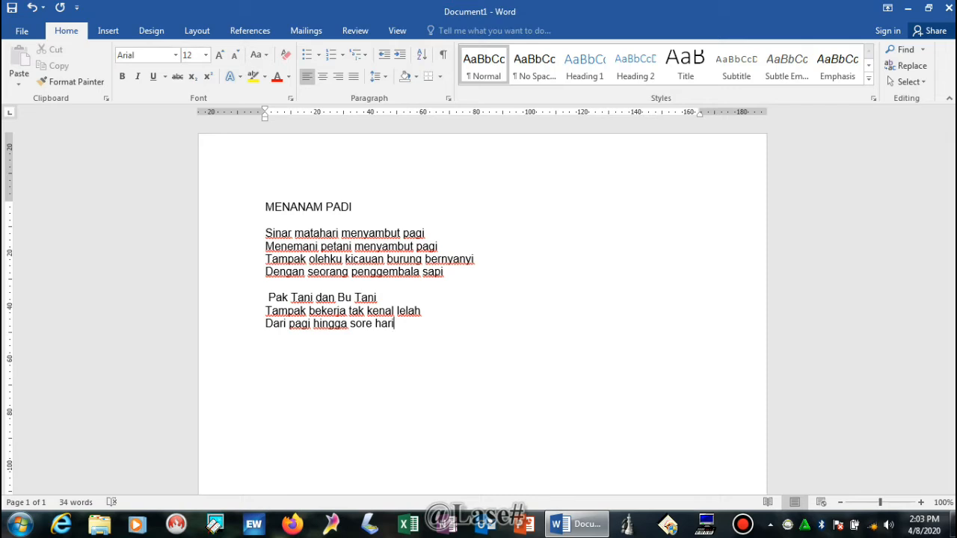
{"action": "key", "text": "Return"}
{"action": "type", "text": "menghabis"}
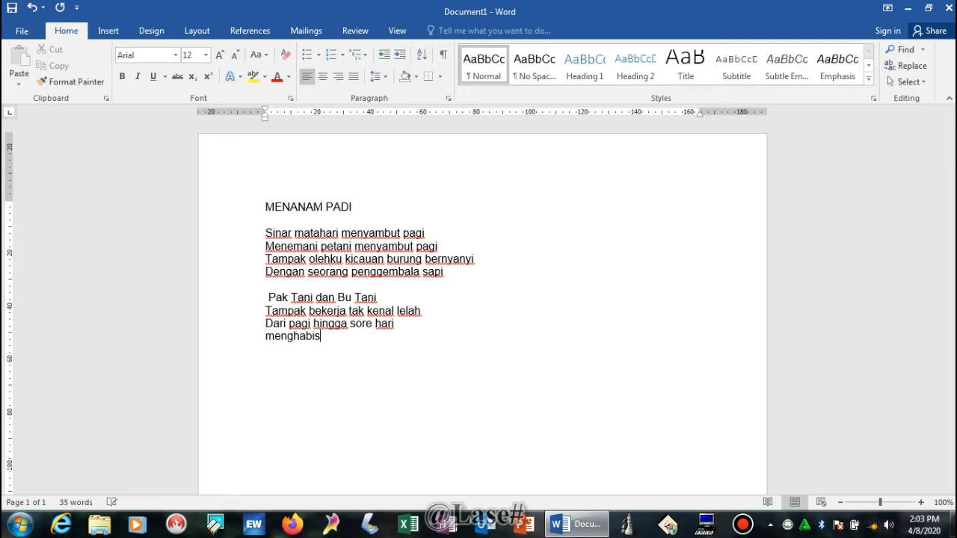
{"action": "type", "text": "kan"}
{"action": "type", "text": " wak"}
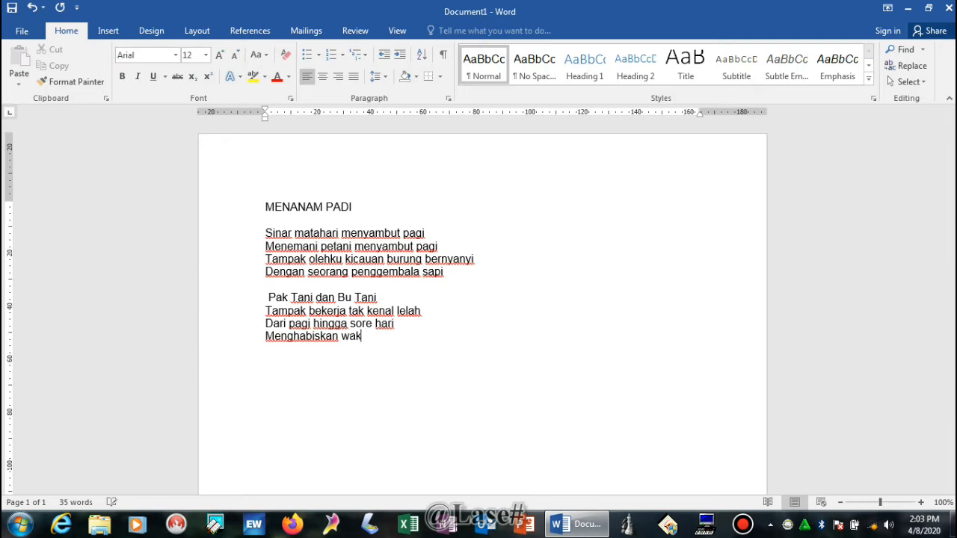
{"action": "type", "text": "tu bekerja di s"}
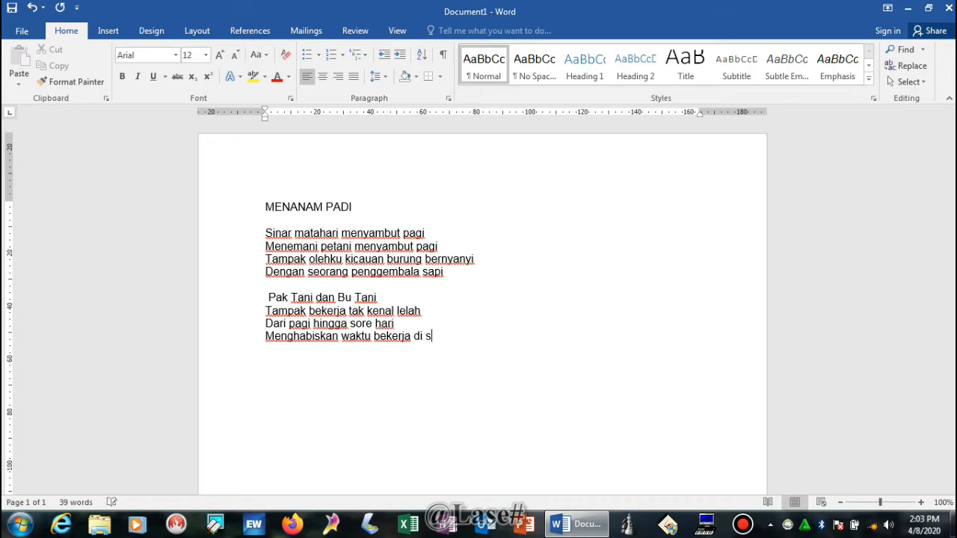
{"action": "type", "text": "awah"}
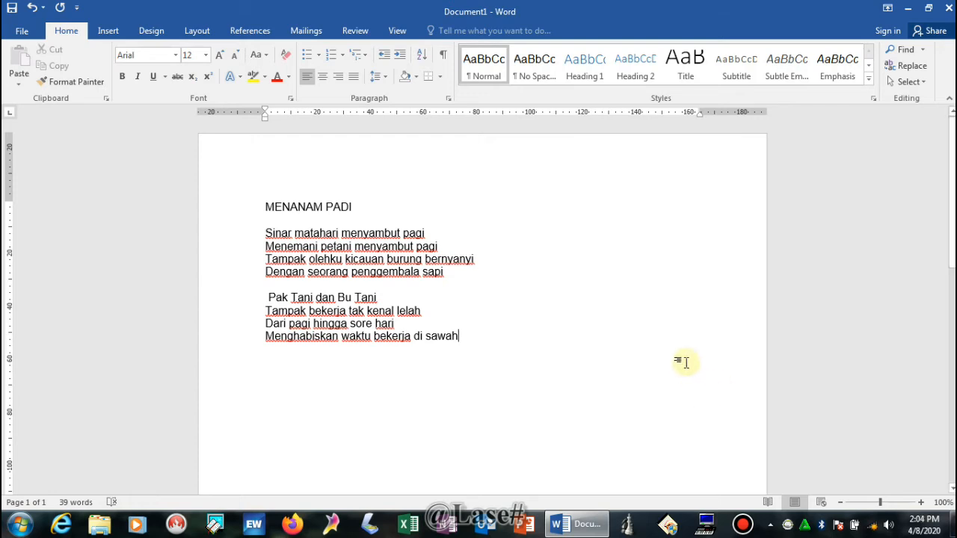
Step: Review the title and first stanza by selecting them and clicking through the empty lines
{"action": "left_click_drag", "start_coordinate": [265, 232], "coordinate": [461, 276]}
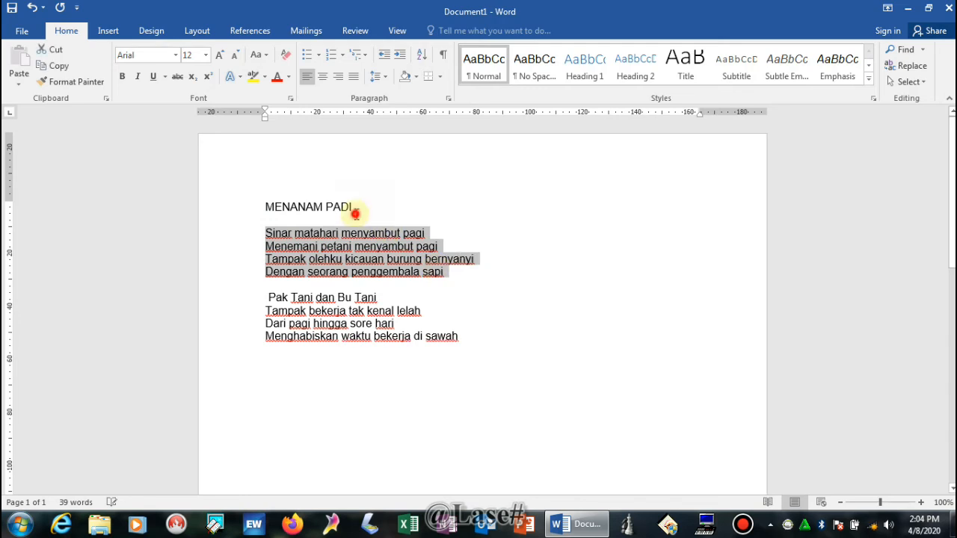
{"action": "left_click", "coordinate": [355, 214]}
{"action": "left_click", "coordinate": [318, 207]}
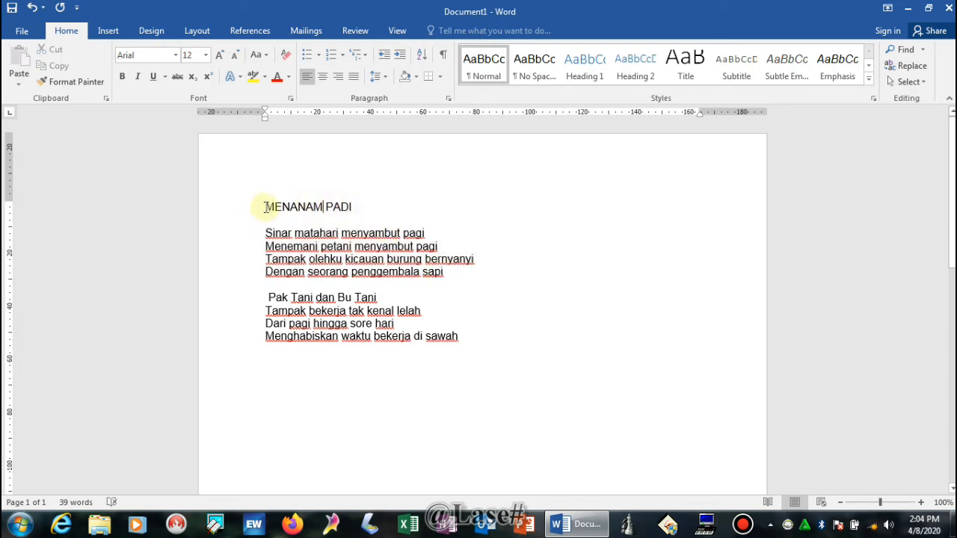
{"action": "left_click_drag", "start_coordinate": [263, 207], "coordinate": [367, 207]}
{"action": "left_click", "coordinate": [332, 246]}
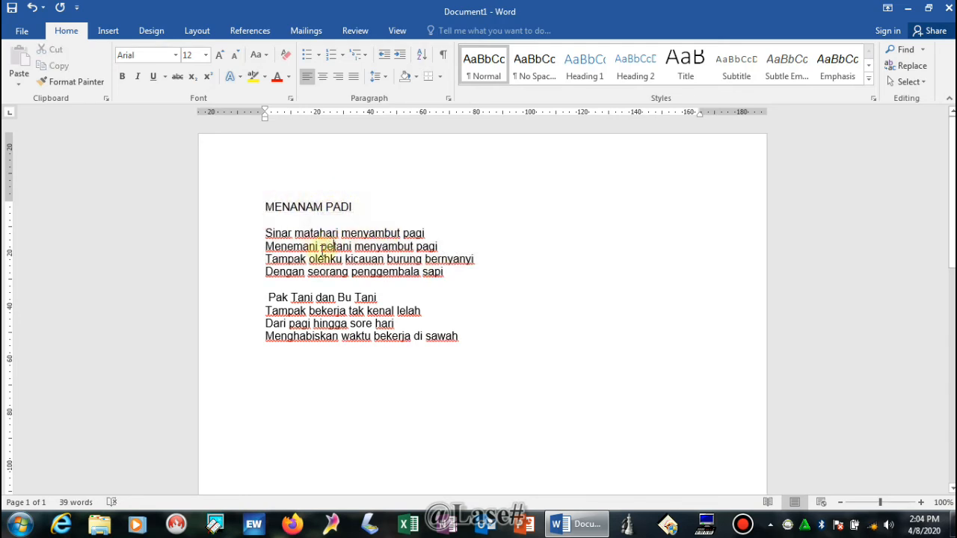
{"action": "left_click", "coordinate": [265, 234]}
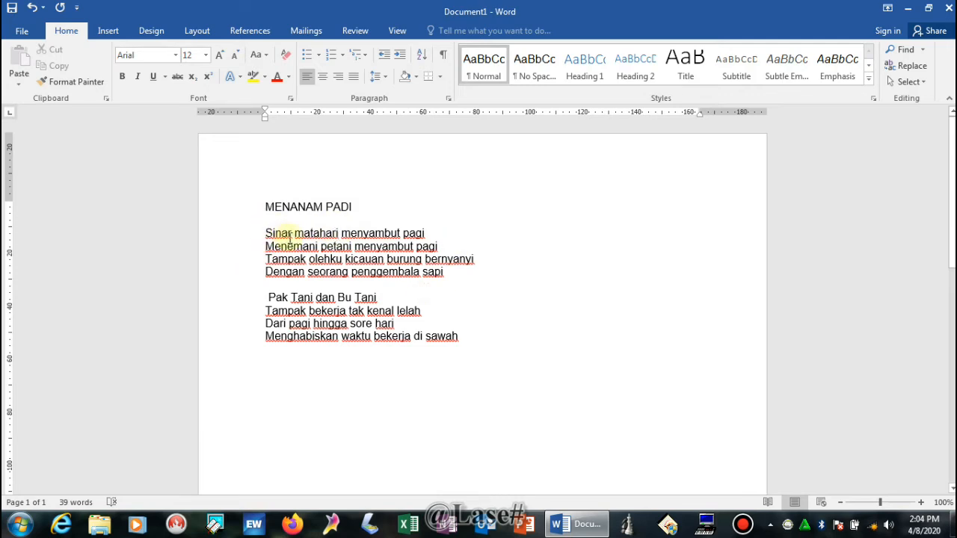
{"action": "left_click", "coordinate": [288, 217]}
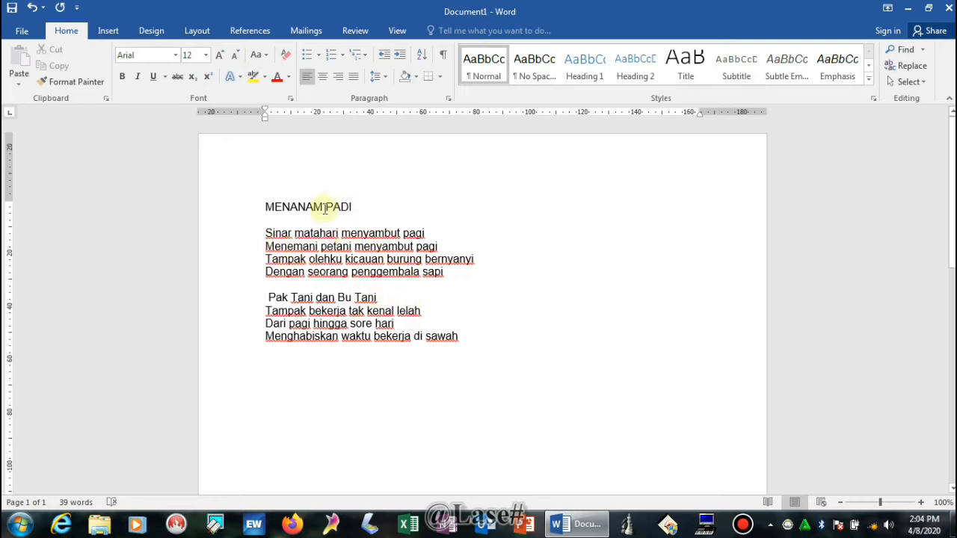
{"action": "left_click", "coordinate": [274, 284]}
{"action": "left_click", "coordinate": [273, 220]}
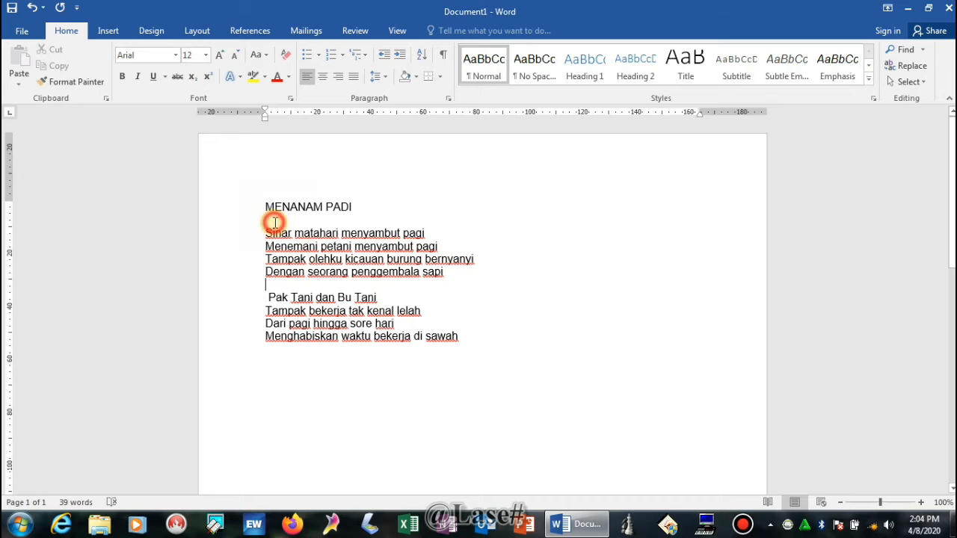
Step: Delete the stray space before 'Pak' so 'Pak Tani dan Bu Tani' starts flush left
{"action": "left_click", "coordinate": [275, 298]}
{"action": "left_click", "coordinate": [267, 298]}
{"action": "key", "text": "BackSpace"}
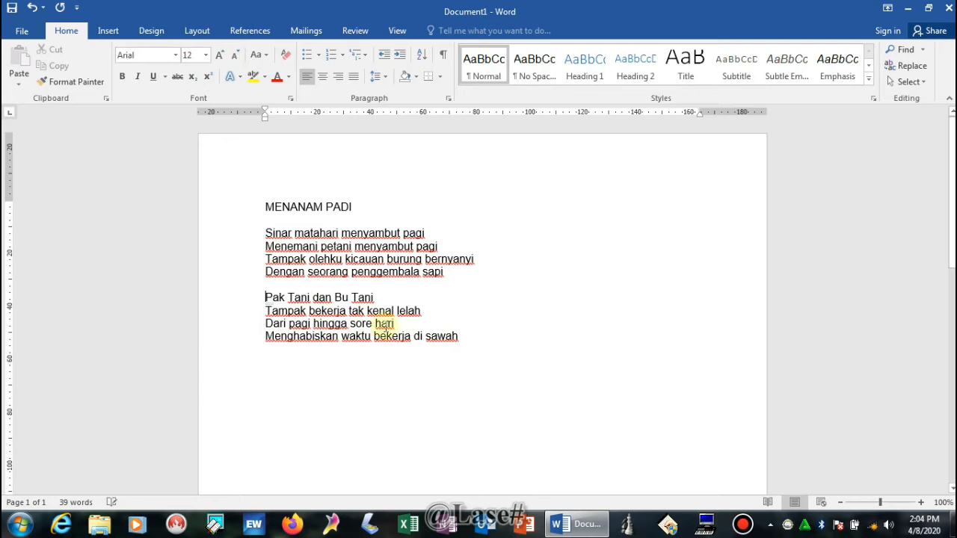
{"action": "left_click", "coordinate": [457, 336]}
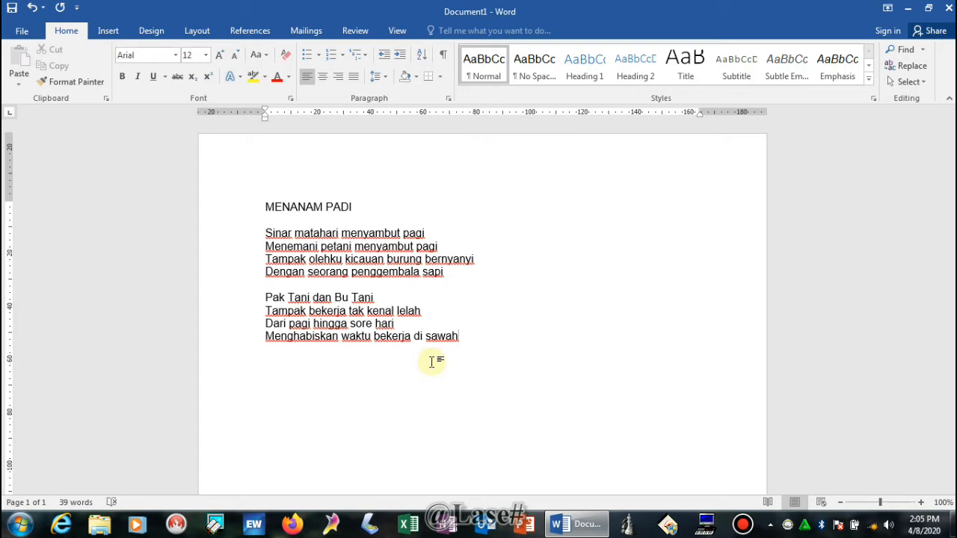
Step: After a blank line, type “BIODATAKU” in quotation marks, followed by two empty lines
{"action": "key", "text": "Return"}
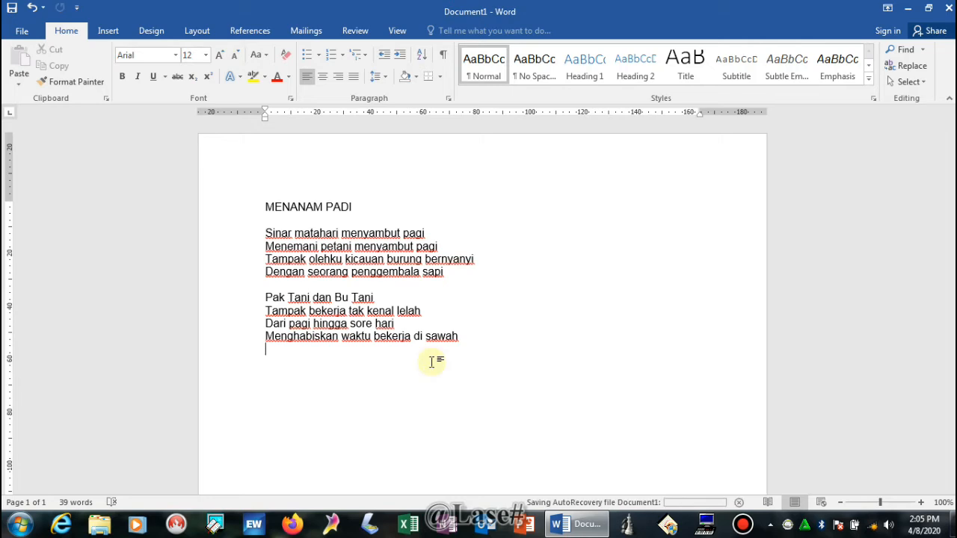
{"action": "key", "text": "Return"}
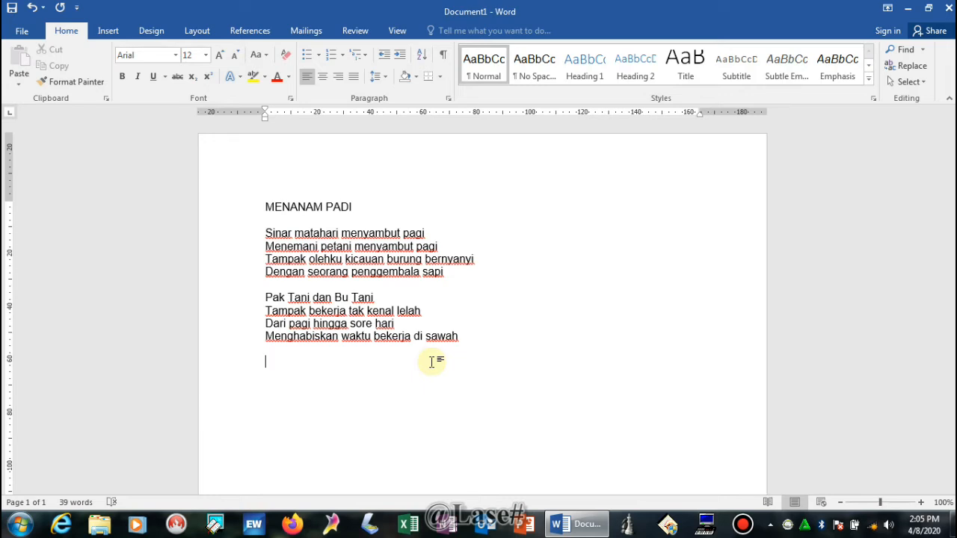
{"action": "type", "text": "\""}
{"action": "key", "text": "BackSpace"}
{"action": "type", "text": "\""}
{"action": "type", "text": "B"}
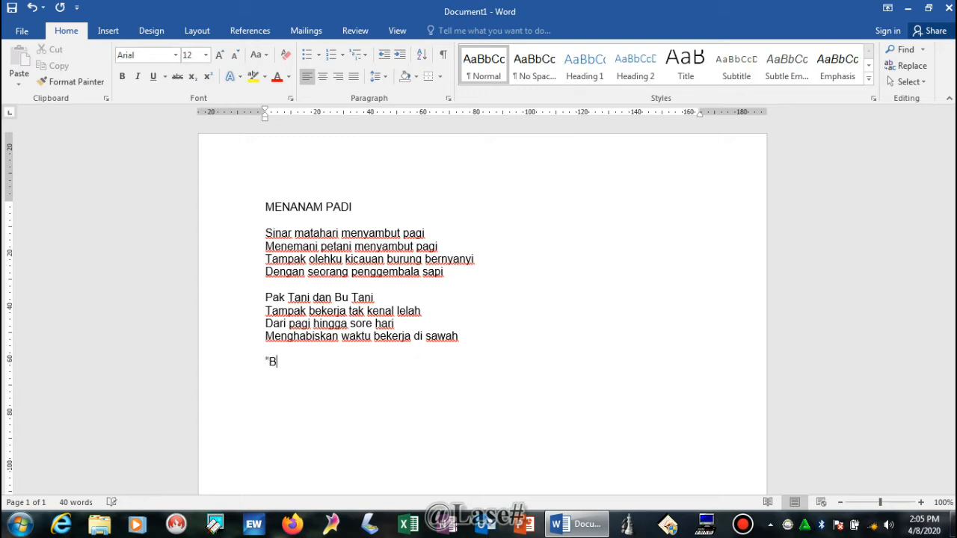
{"action": "key", "text": "BackSpace"}
{"action": "type", "text": "BIODATAKU"}
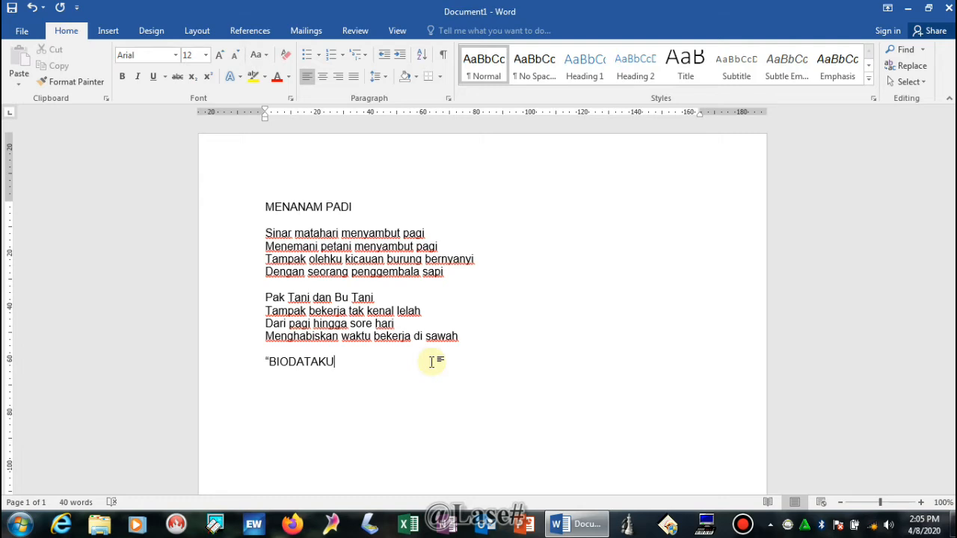
{"action": "type", "text": "\""}
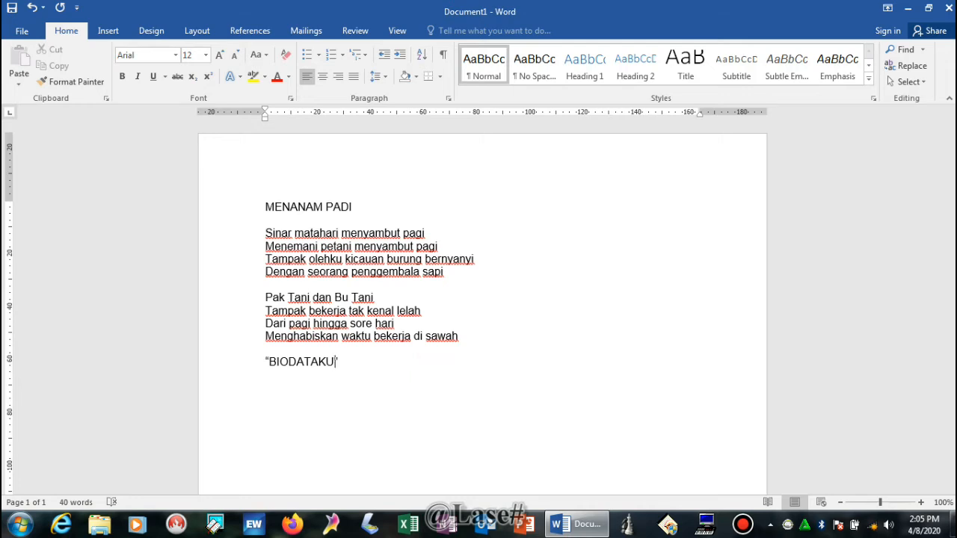
{"action": "left_click", "coordinate": [431, 361]}
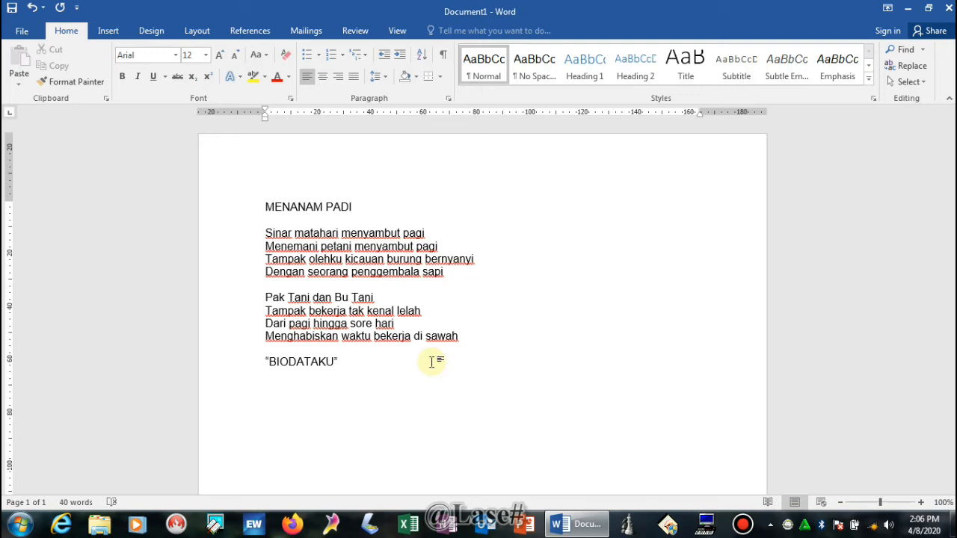
{"action": "key", "text": "Return"}
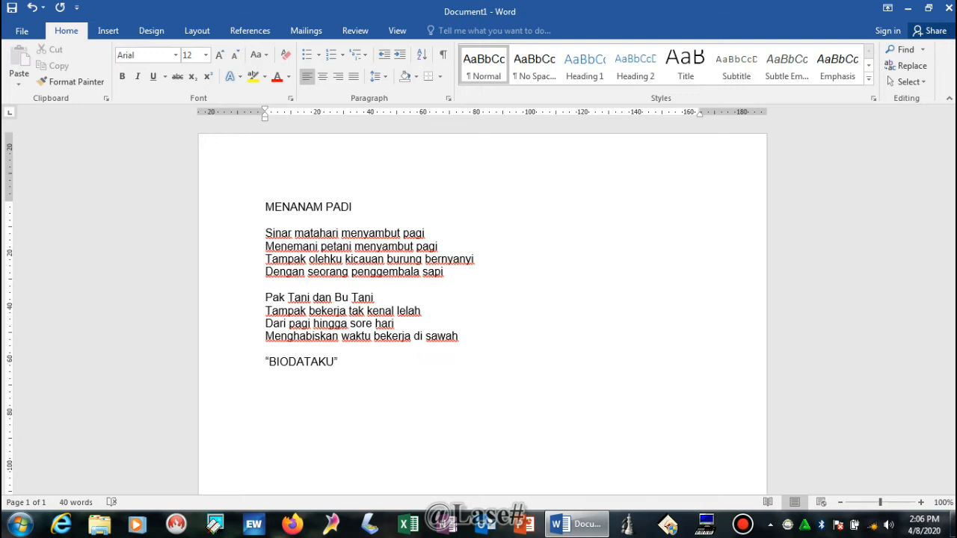
{"action": "key", "text": "Return"}
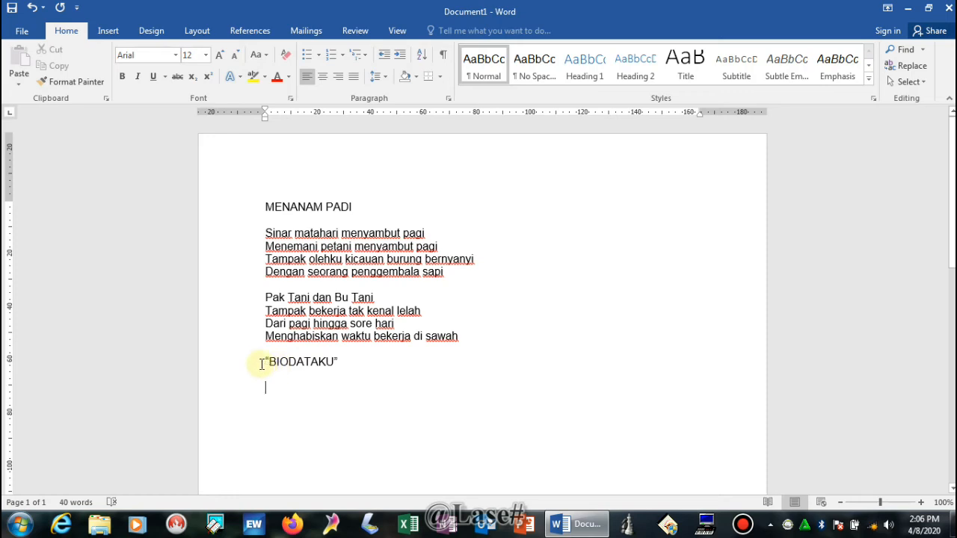
Step: Center-align the “BIODATAKU” line and add two new lines beneath it
{"action": "left_click_drag", "start_coordinate": [262, 363], "coordinate": [343, 366]}
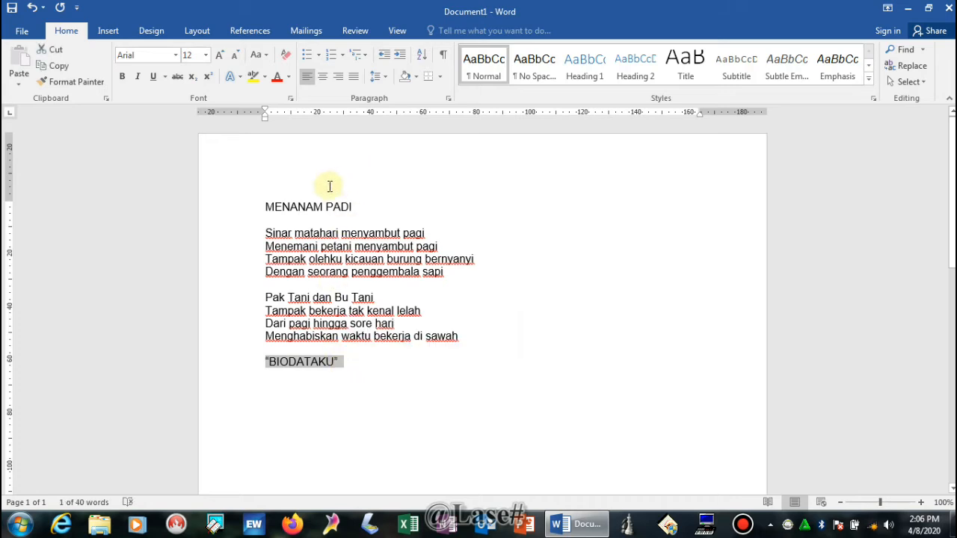
{"action": "left_click", "coordinate": [322, 77]}
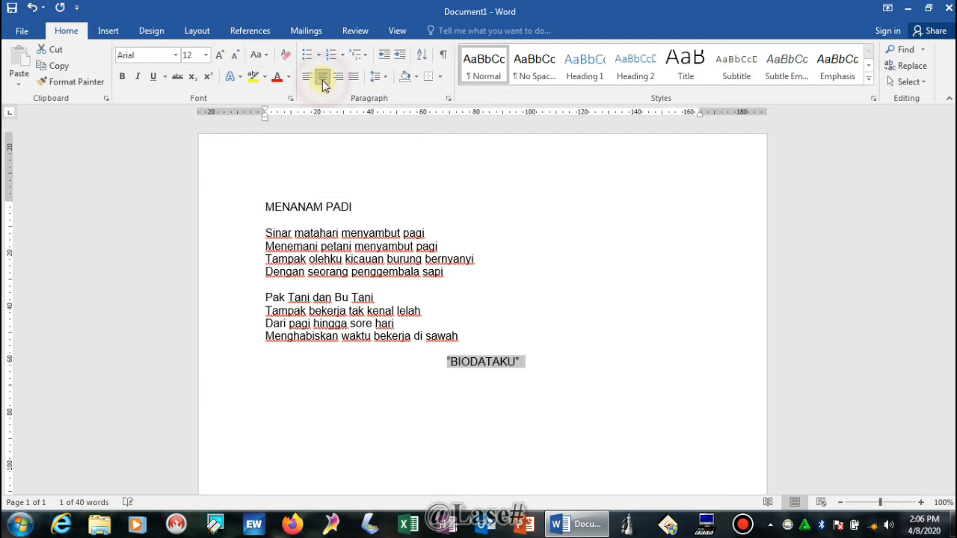
{"action": "left_click", "coordinate": [527, 364]}
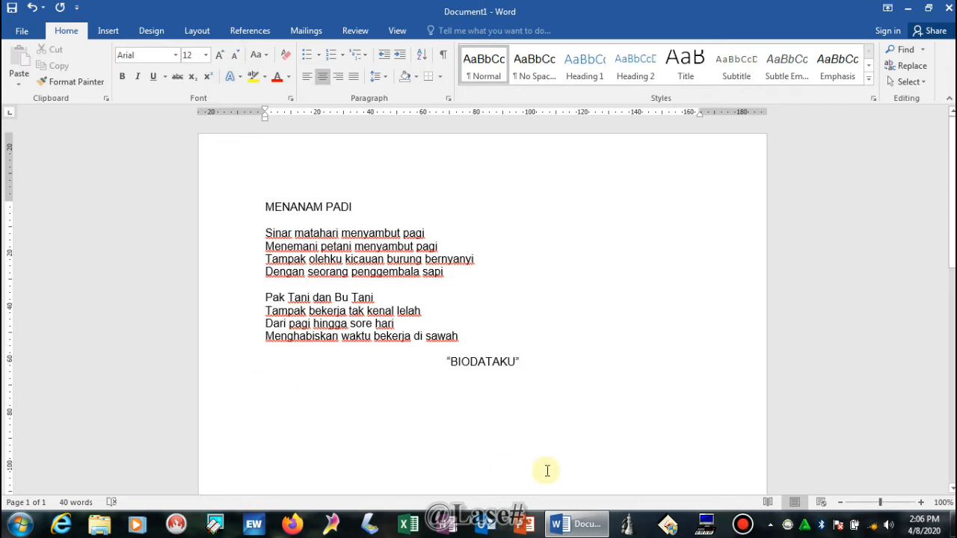
{"action": "key", "text": "Return"}
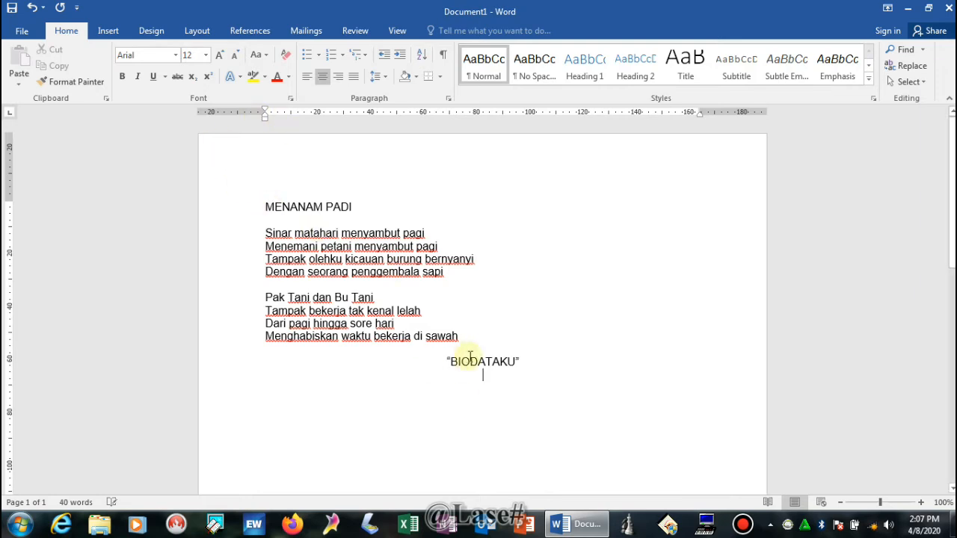
{"action": "key", "text": "Return"}
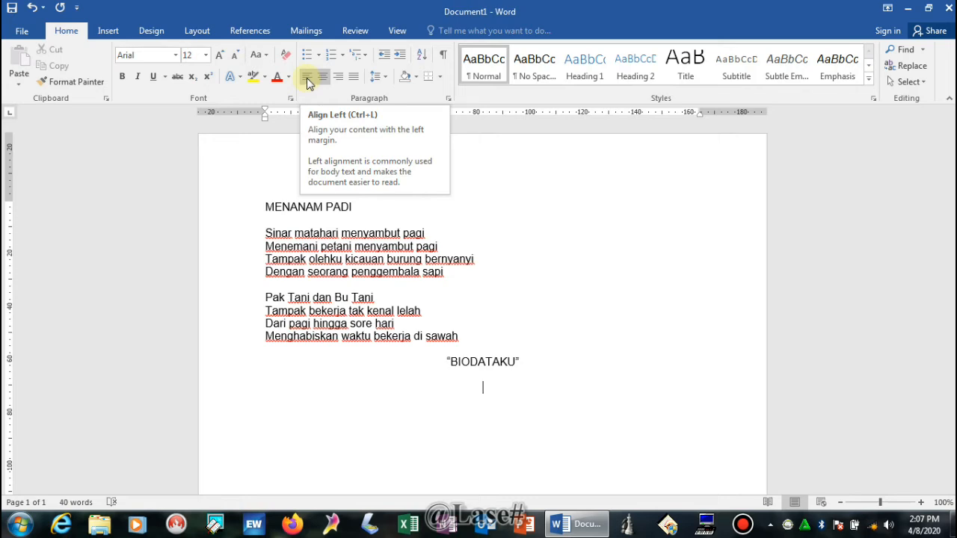
Step: Start a left-aligned 'NAMA' line followed by three tabs and a colon
{"action": "left_click", "coordinate": [307, 78]}
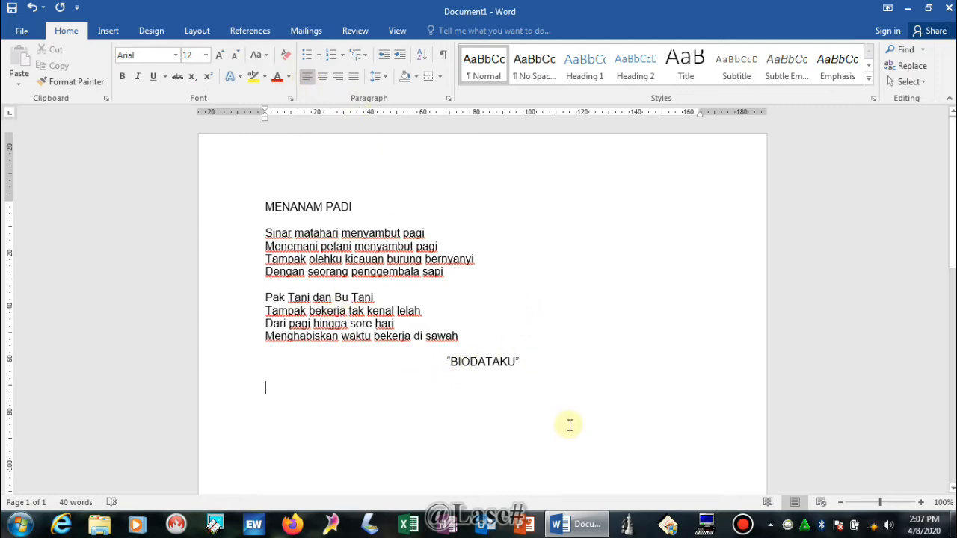
{"action": "type", "text": "NAMA"}
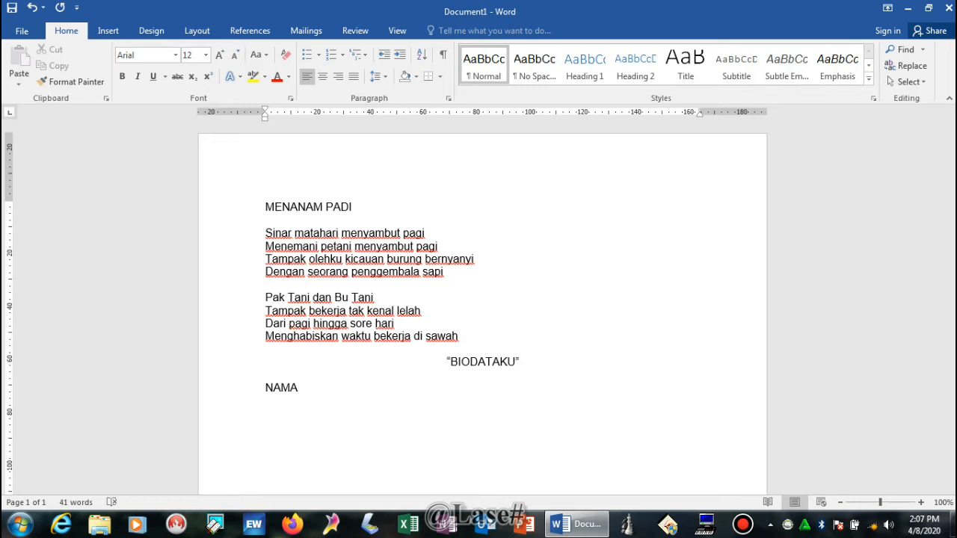
{"action": "key", "text": "Tab"}
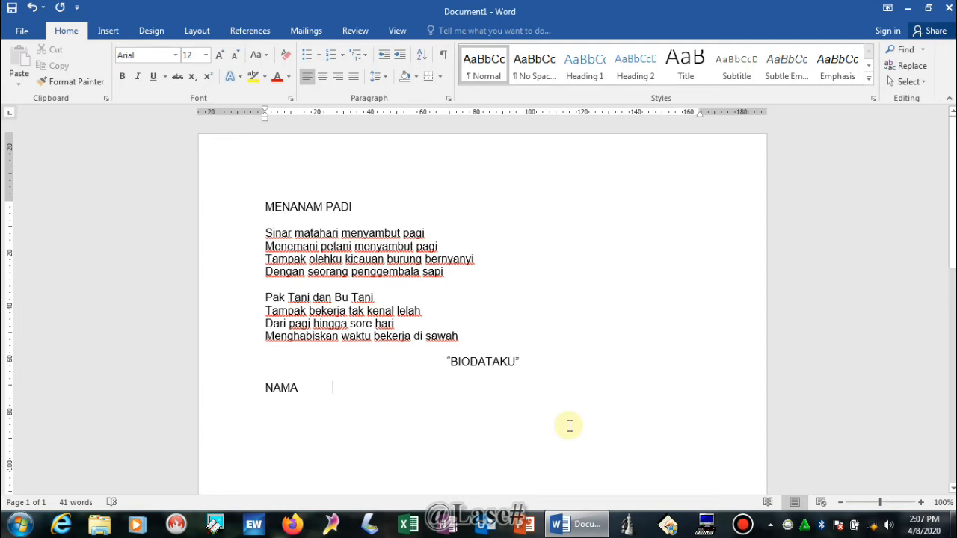
{"action": "key", "text": "Tab"}
{"action": "key", "text": "Tab"}
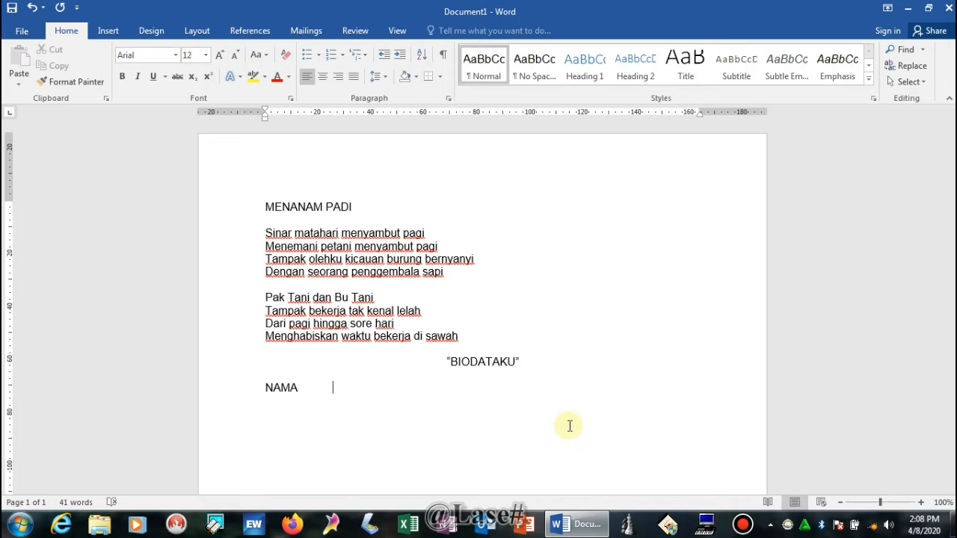
{"action": "key", "text": "Tab"}
{"action": "type", "text": ":"}
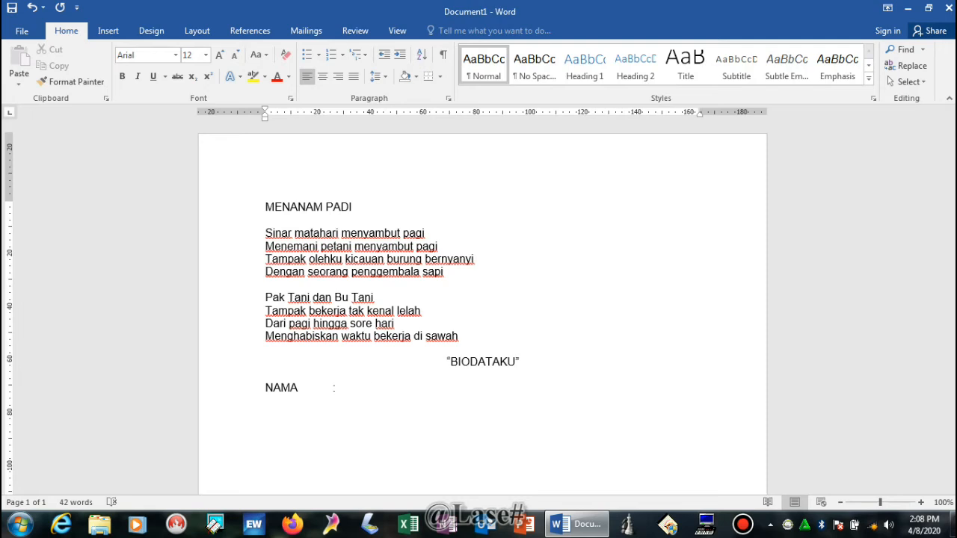
Step: Enter the student's full name after NAMA, then add a 'KELAS' line with an aligned colon
{"action": "key", "text": "Tab"}
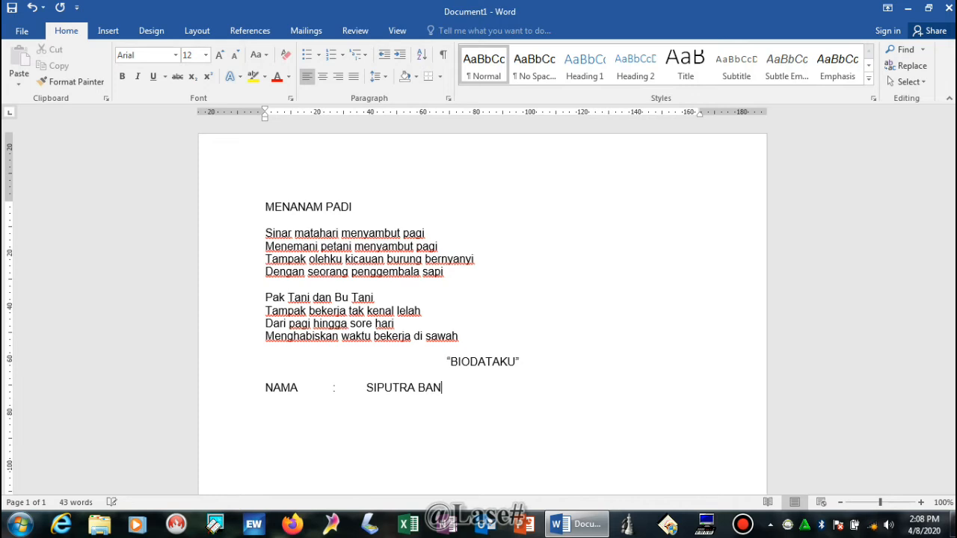
{"action": "key", "text": "Return"}
{"action": "type", "text": "KELAS"}
{"action": "key", "text": "Tab"}
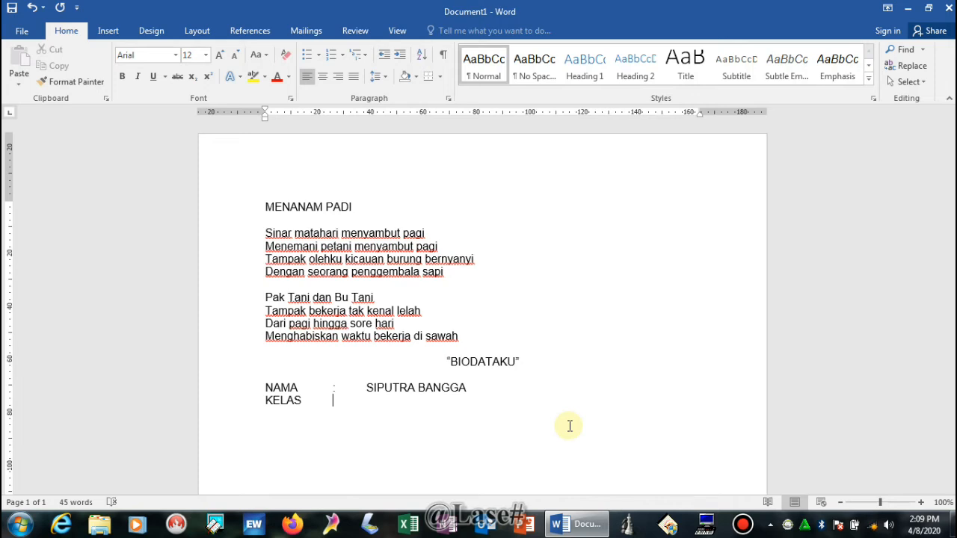
{"action": "type", "text": ":"}
Step: Fill KELAS with '3 (TIGA)' and add an 'ALAMAT' line with an aligned colon
{"action": "key", "text": "Tab"}
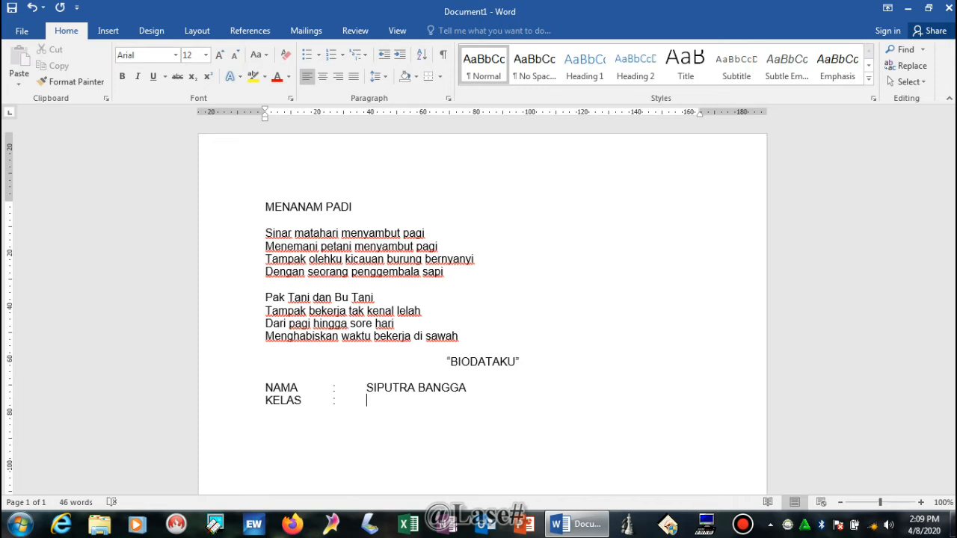
{"action": "type", "text": "3"}
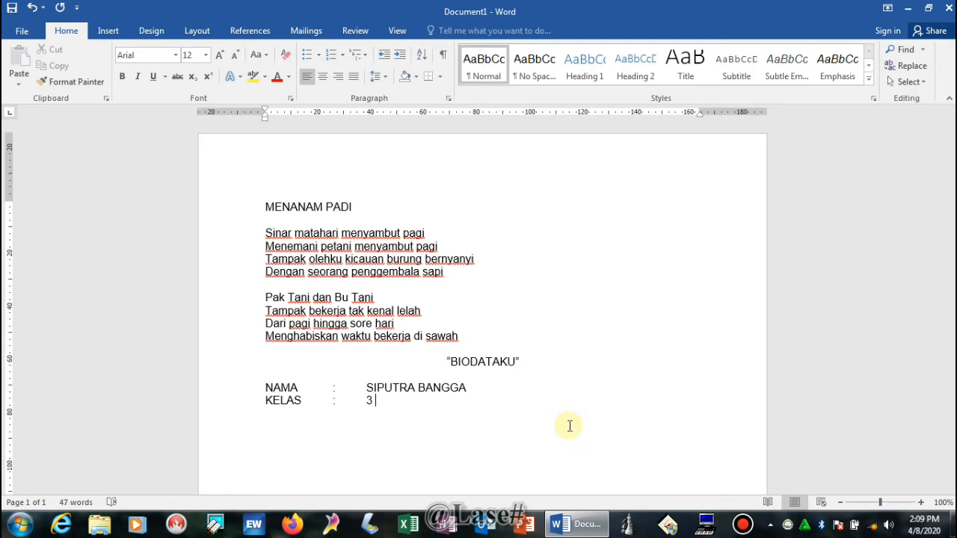
{"action": "type", "text": "(TIGA"}
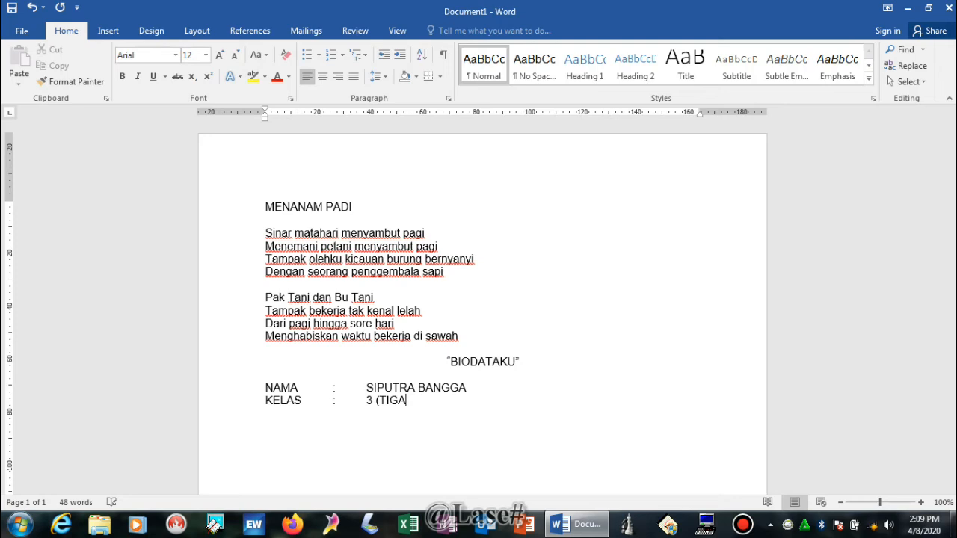
{"action": "type", "text": ")"}
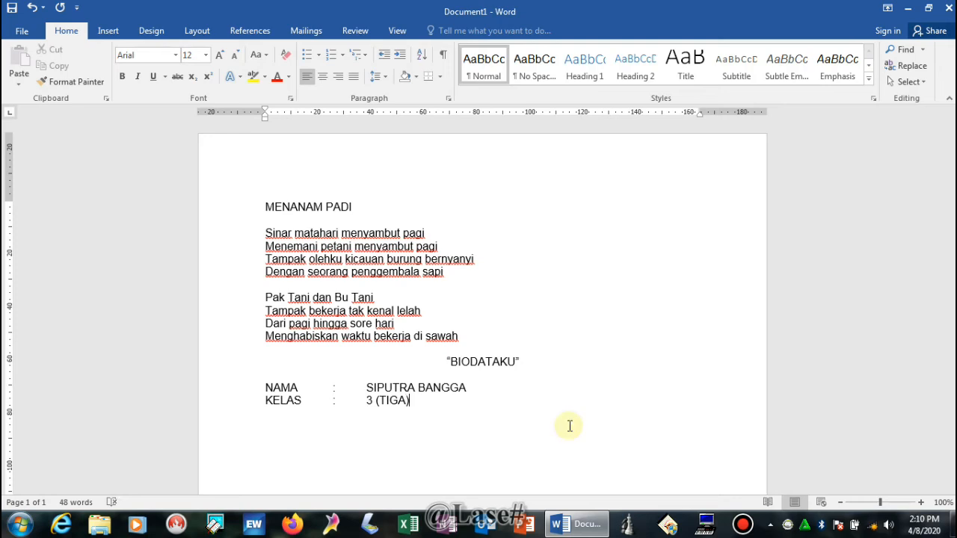
{"action": "key", "text": "Return"}
{"action": "type", "text": "A"}
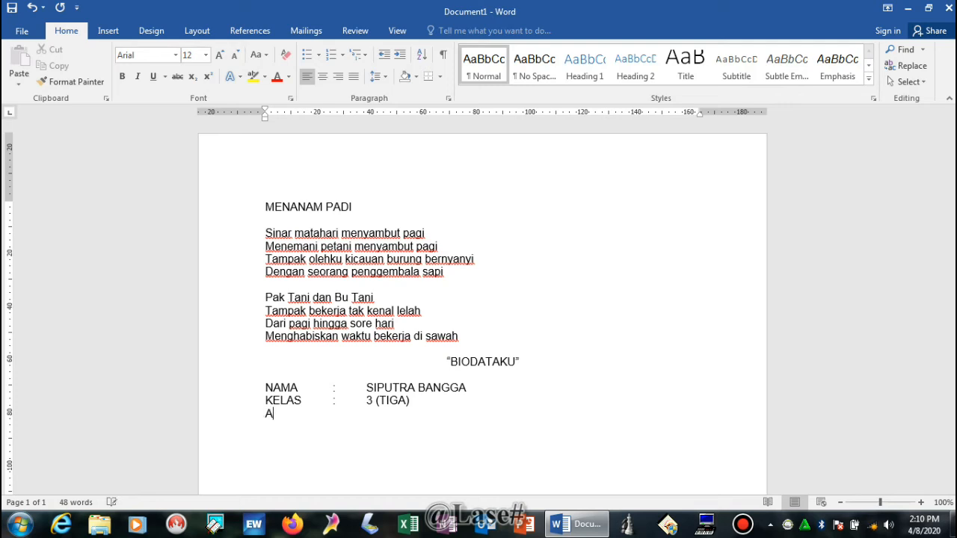
{"action": "type", "text": "LAMAT"}
{"action": "key", "text": "Tab"}
{"action": "type", "text": ":"}
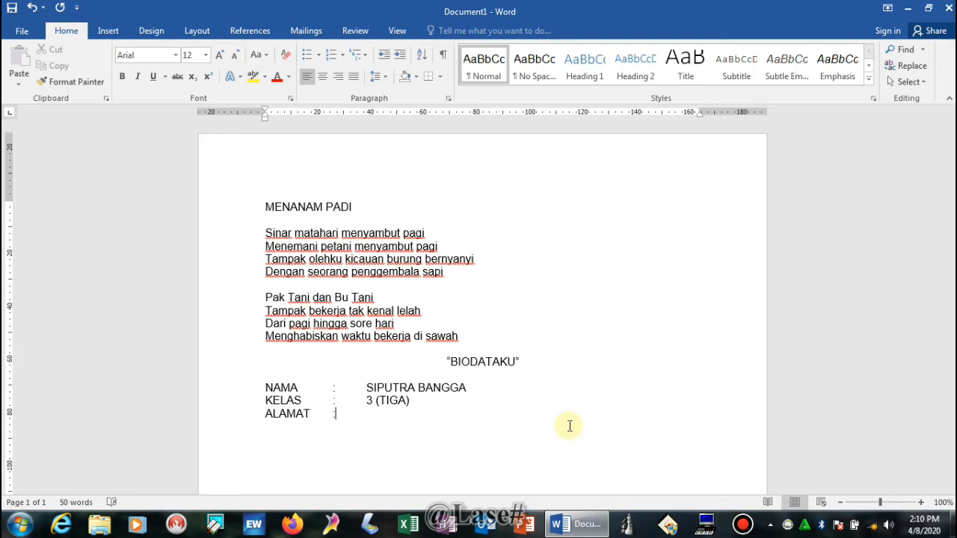
Step: Enter the street address for ALAMAT, fixing a typo, and add a 'HOBI' line with aligned colon
{"action": "key", "text": "Tab"}
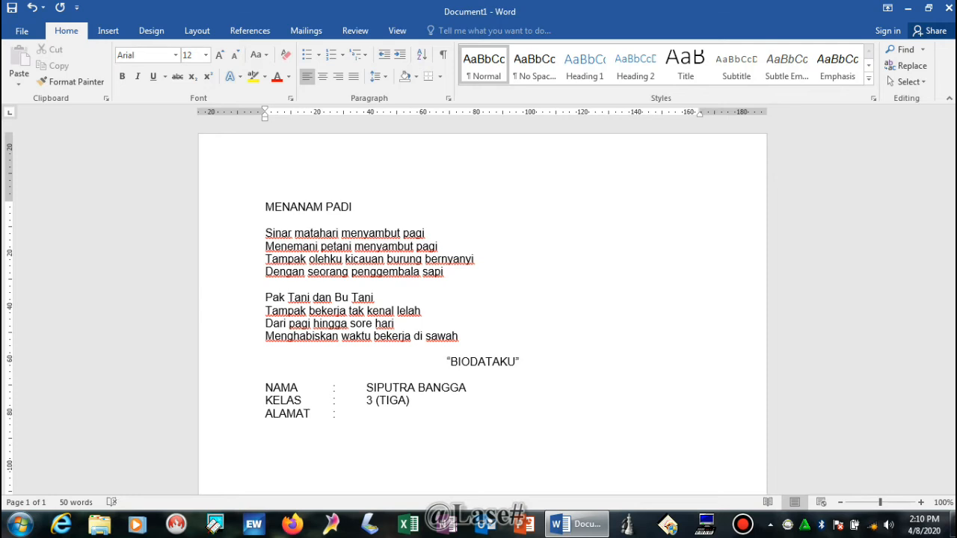
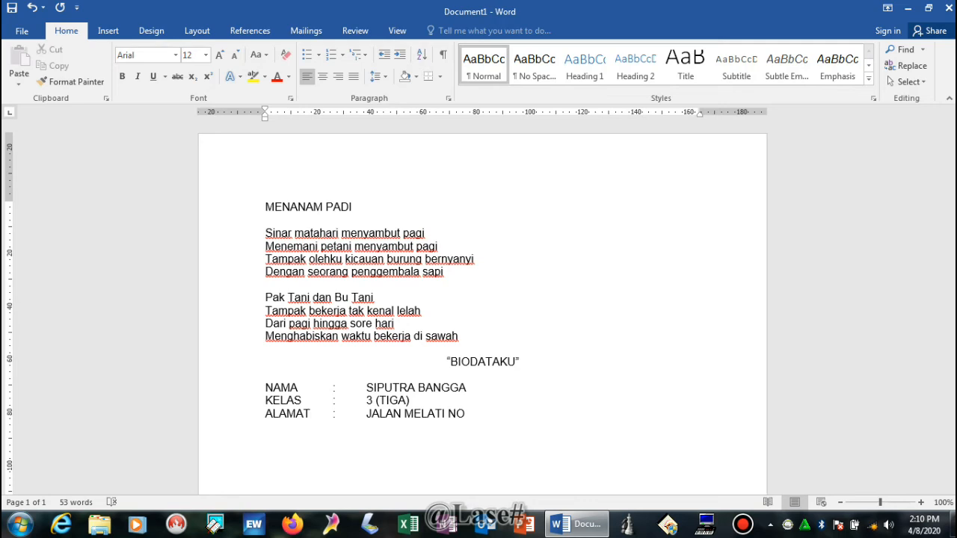
{"action": "type", "text": "H"}
{"action": "type", "text": "OBI"}
{"action": "key", "text": "Tab"}
{"action": "type", "text": ":"}
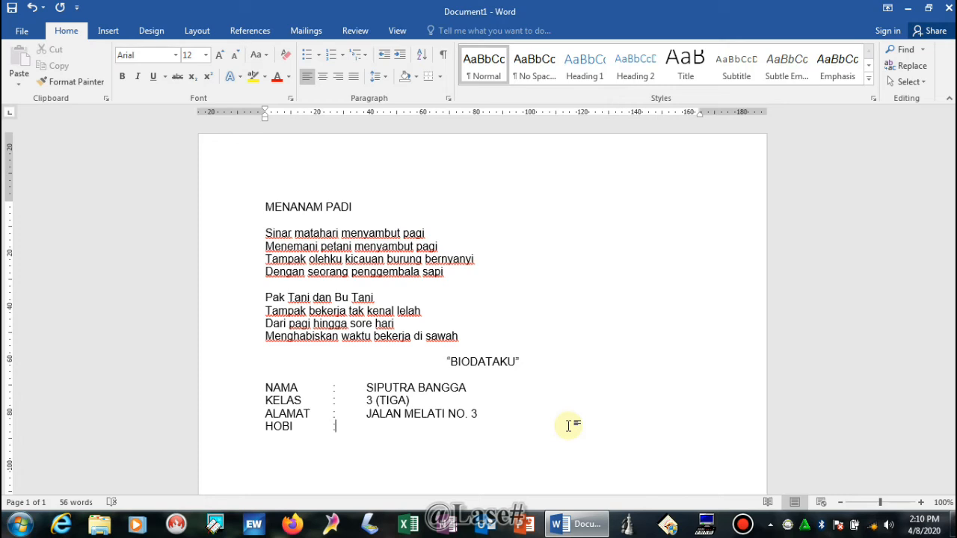
Step: Enter 'BELAJAR KOMPUTER' as the hobby, correcting a typo, and begin a 'CITA-CITA' line
{"action": "key", "text": "Tab"}
{"action": "type", "text": "BELAJAR KOMPUTER"}
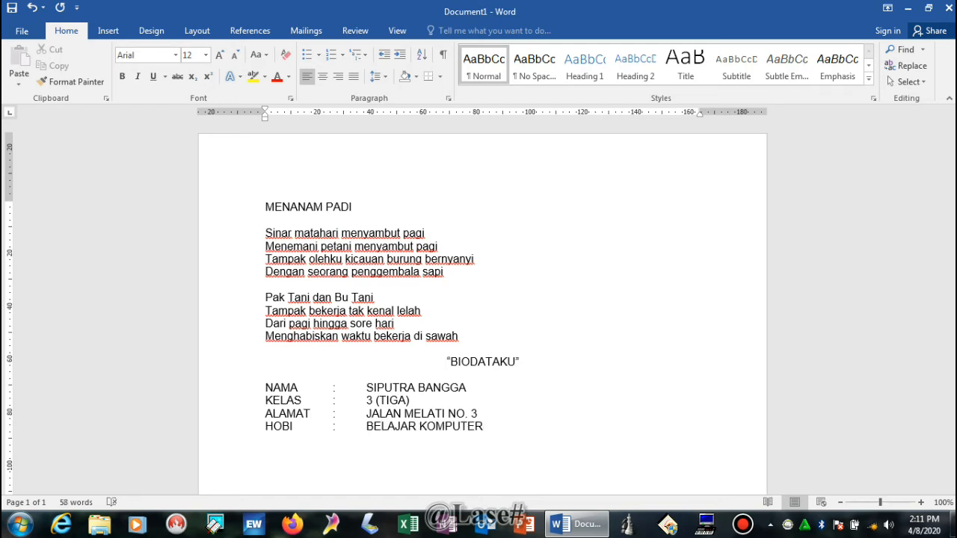
{"action": "key", "text": "Return"}
{"action": "type", "text": "CITA-CITA"}
Step: Add the aligned colon after CITA-CITA and enter 'DOKTER' as its value
{"action": "key", "text": "Tab"}
{"action": "type", "text": ":"}
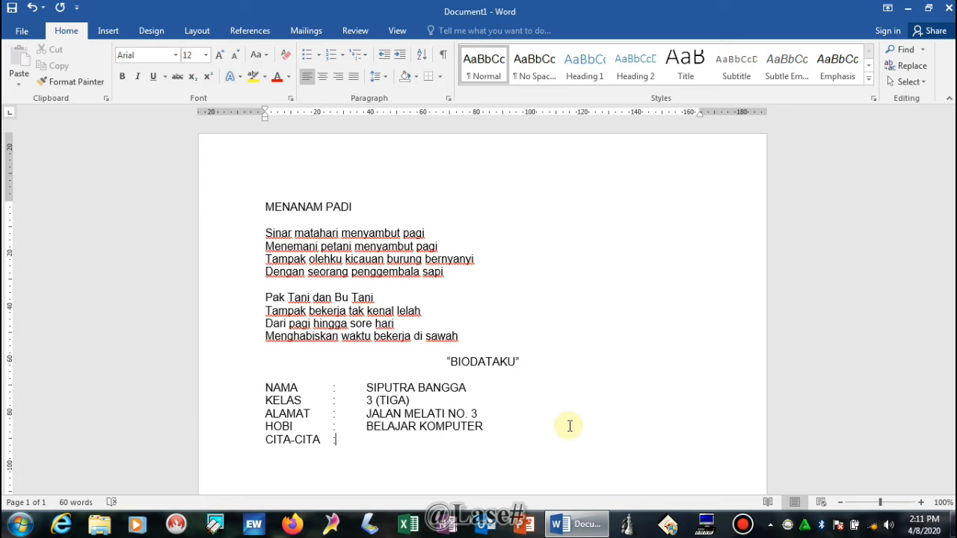
{"action": "key", "text": "Down"}
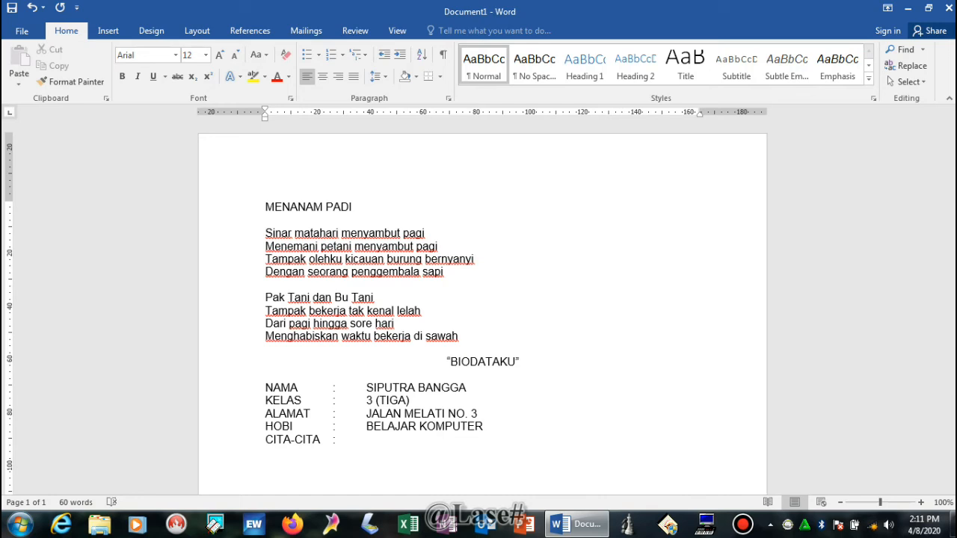
{"action": "type", "text": "DOKTER"}
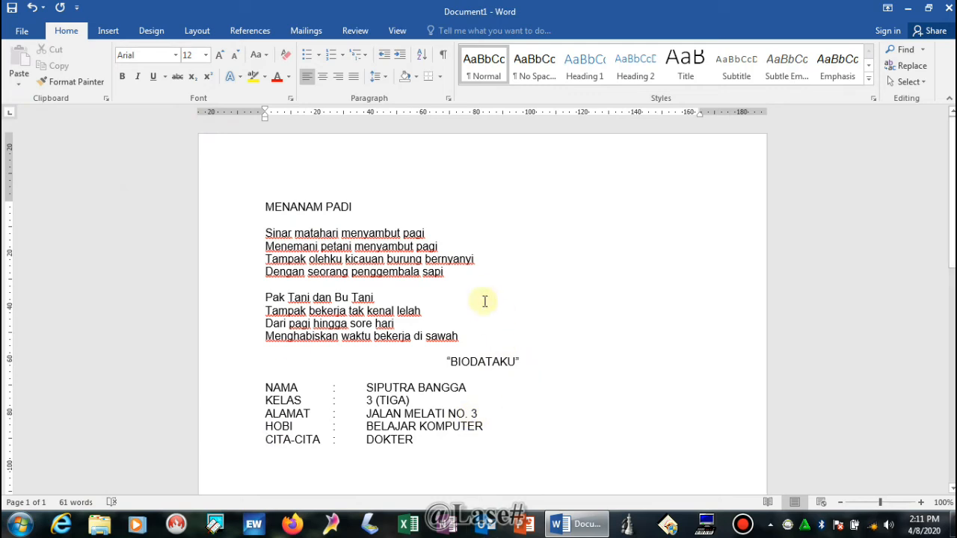
{"action": "left_click", "coordinate": [277, 208]}
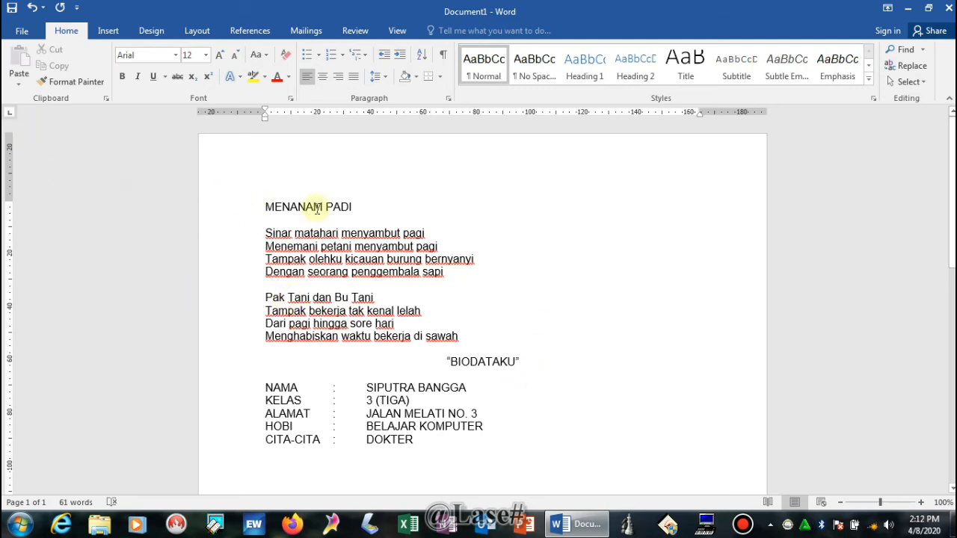
Step: Open the File backstage Info page, showing 1 page and 61 words
{"action": "left_click", "coordinate": [22, 34]}
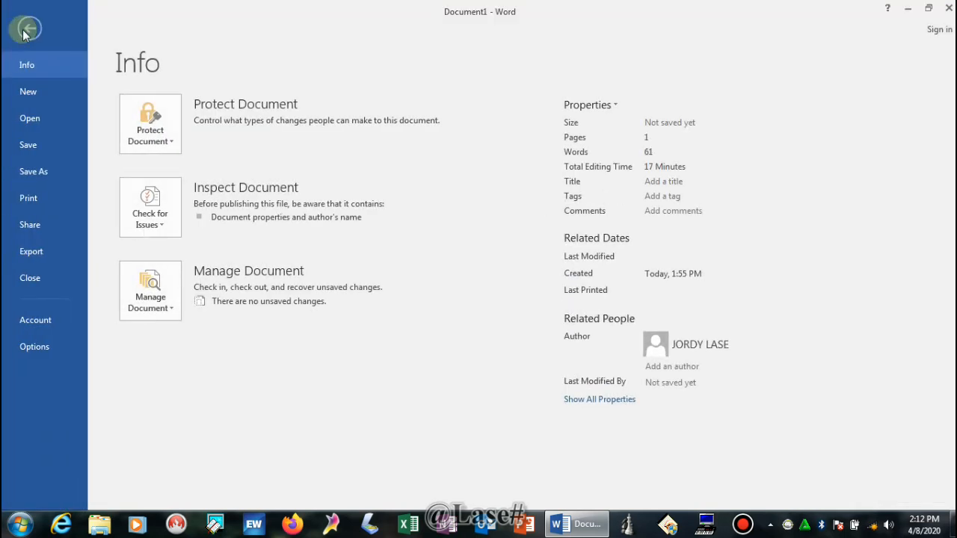
Step: Save As to This PC > My Documents under the name 'PUISI MENANAM PADI1'
{"action": "left_click", "coordinate": [41, 152]}
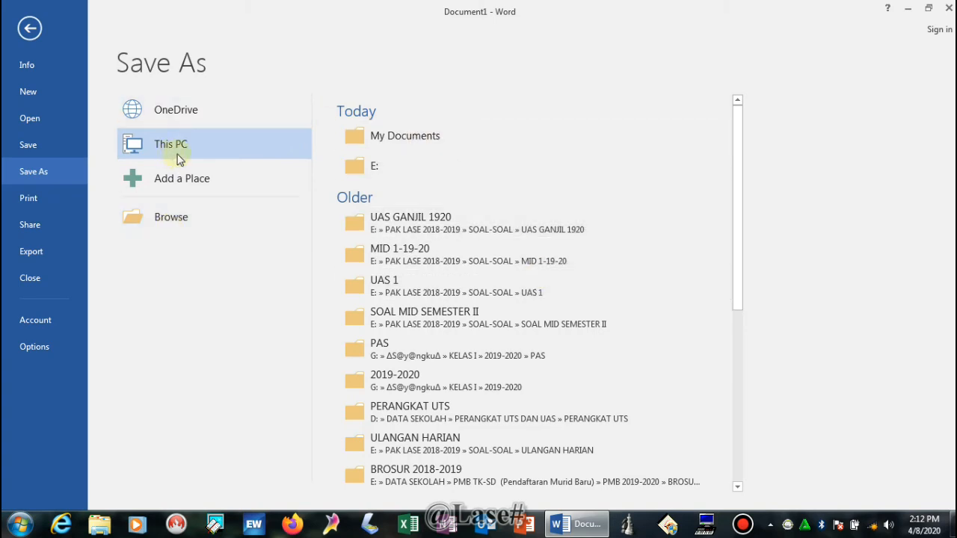
{"action": "left_click", "coordinate": [409, 139]}
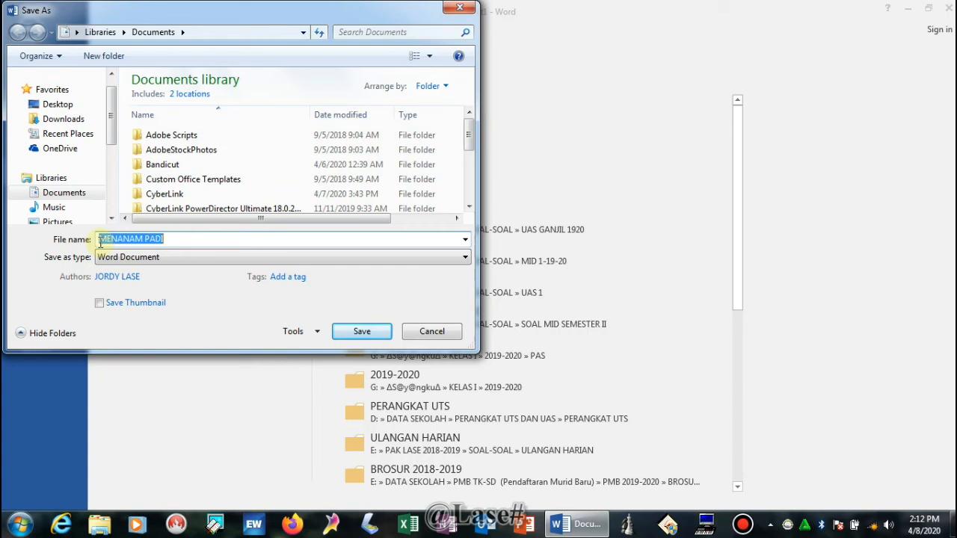
{"action": "left_click", "coordinate": [100, 239]}
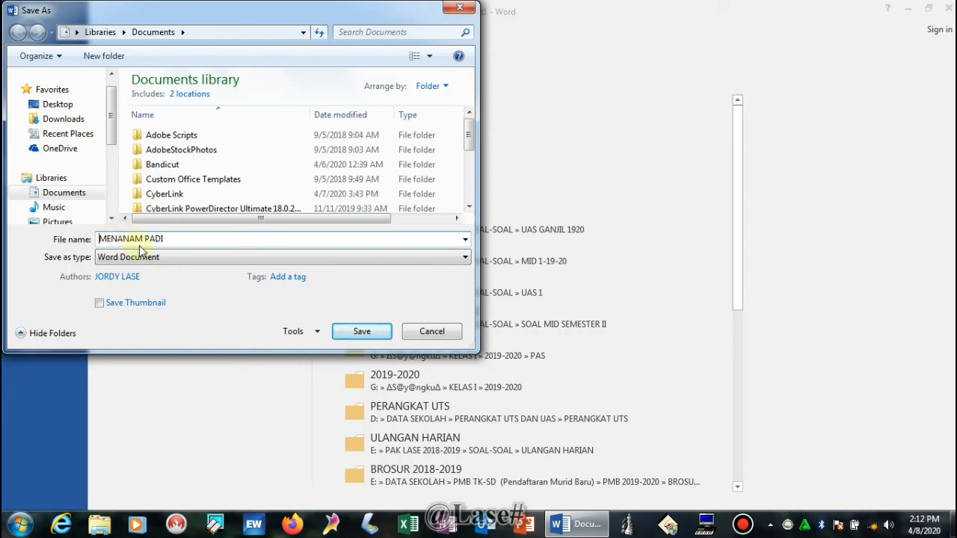
{"action": "type", "text": "PUIS"}
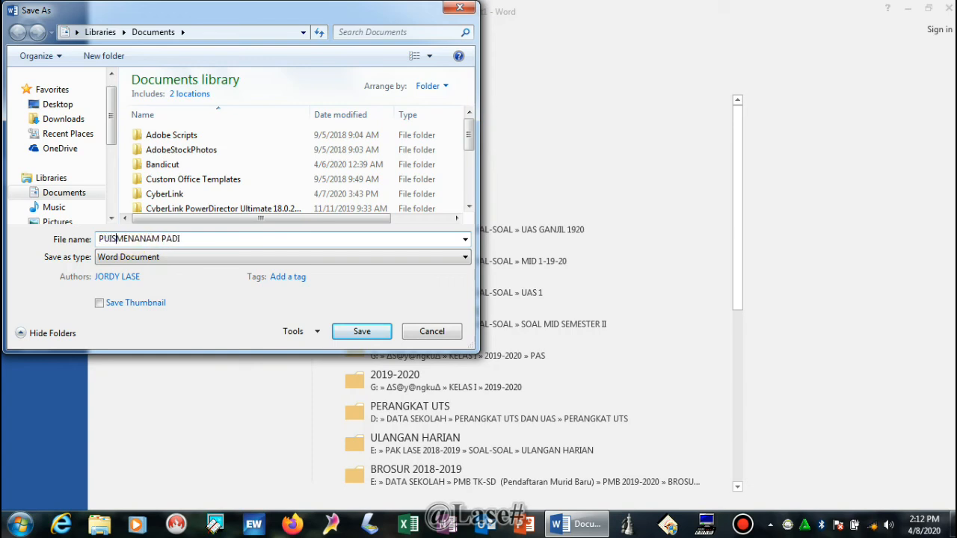
{"action": "type", "text": "I"}
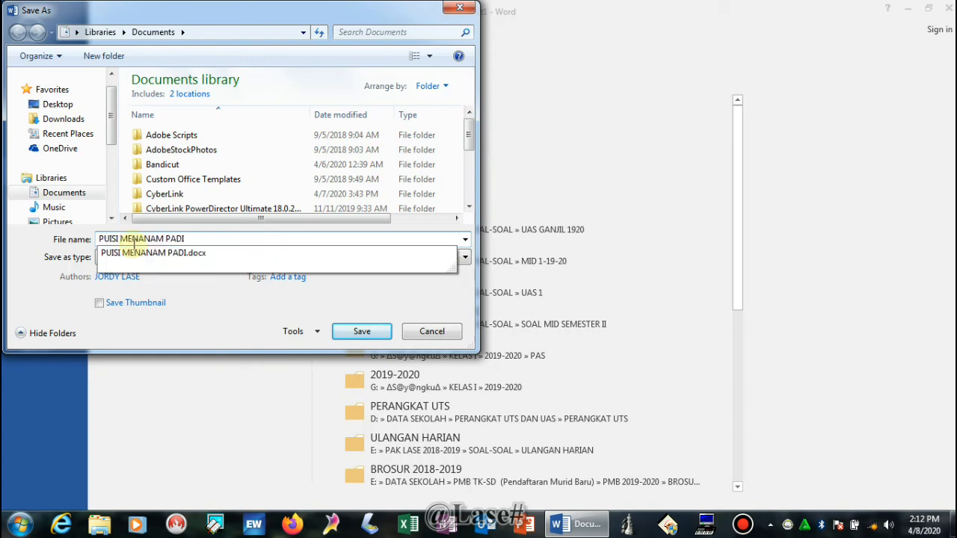
{"action": "left_click", "coordinate": [195, 253]}
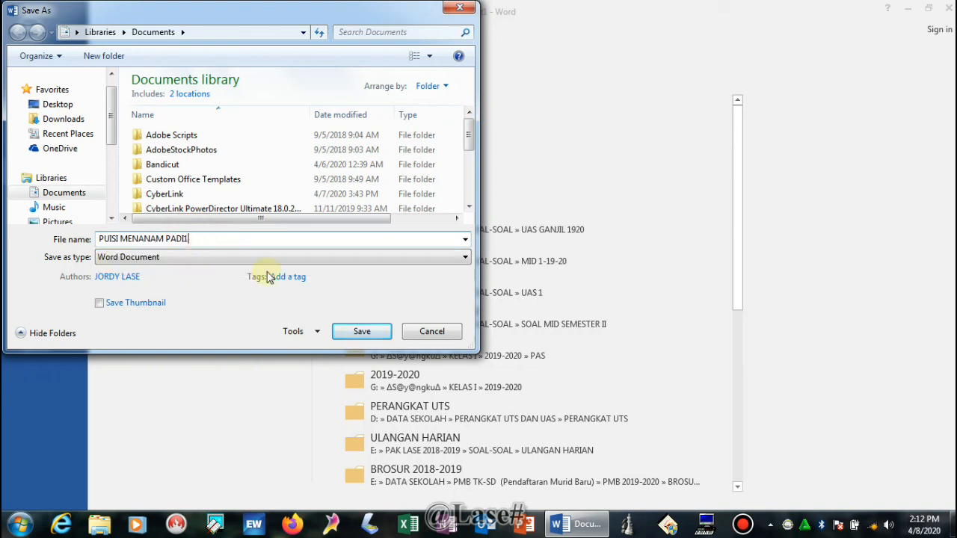
{"action": "left_click", "coordinate": [359, 332]}
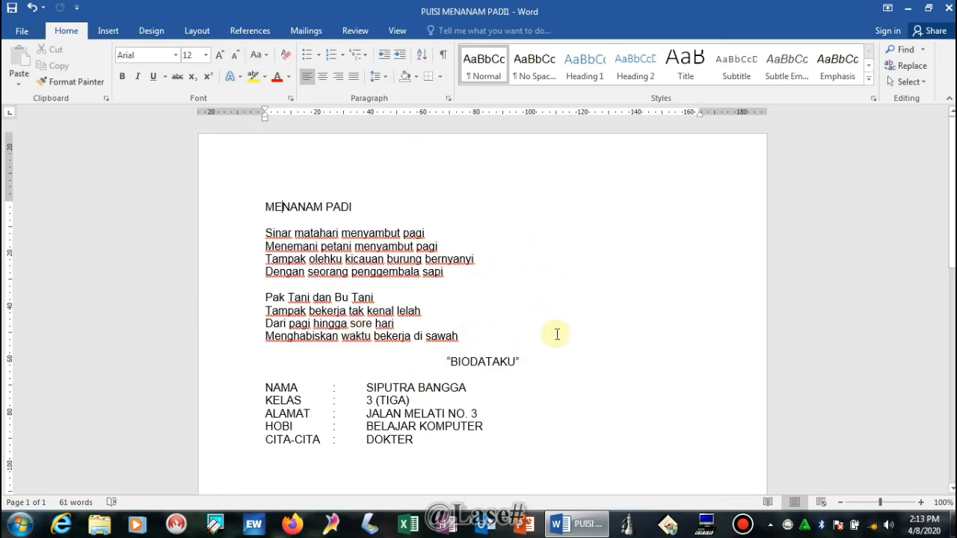
{"action": "scroll", "coordinate": [560, 370], "scroll_direction": "down", "scroll_amount": 5}
{"action": "scroll", "coordinate": [558, 375], "scroll_direction": "up", "scroll_amount": 5}
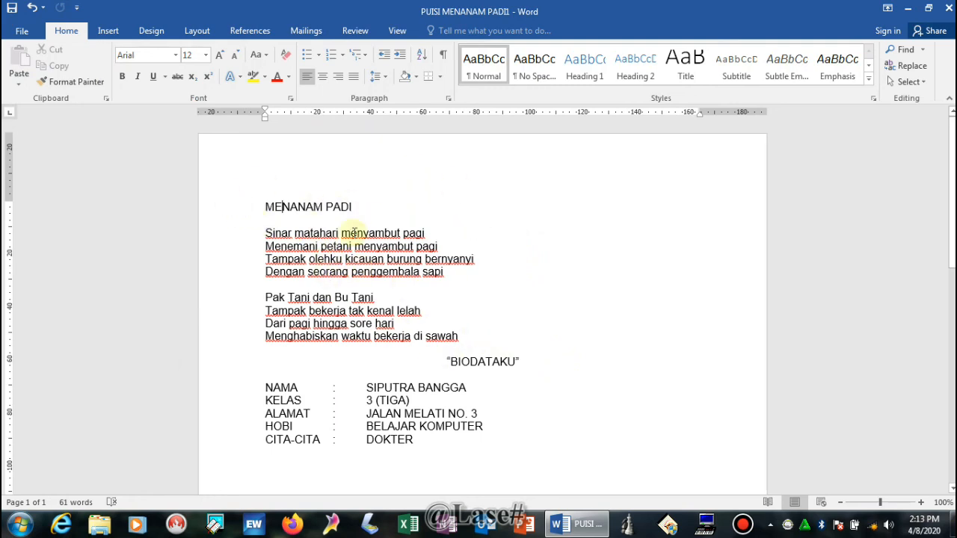
{"action": "left_click", "coordinate": [12, 10]}
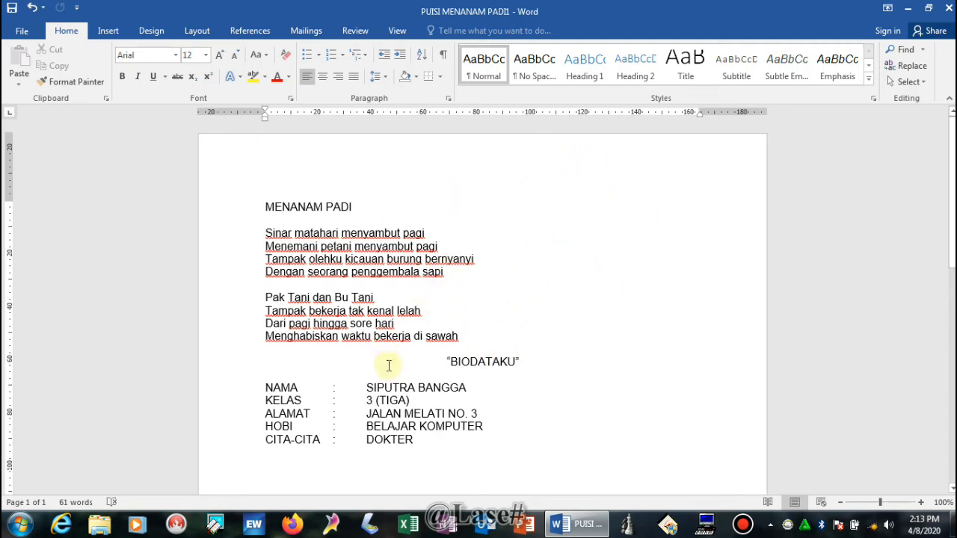
{"action": "scroll", "coordinate": [533, 396], "scroll_direction": "down", "scroll_amount": 4}
{"action": "scroll", "coordinate": [523, 382], "scroll_direction": "up", "scroll_amount": 4}
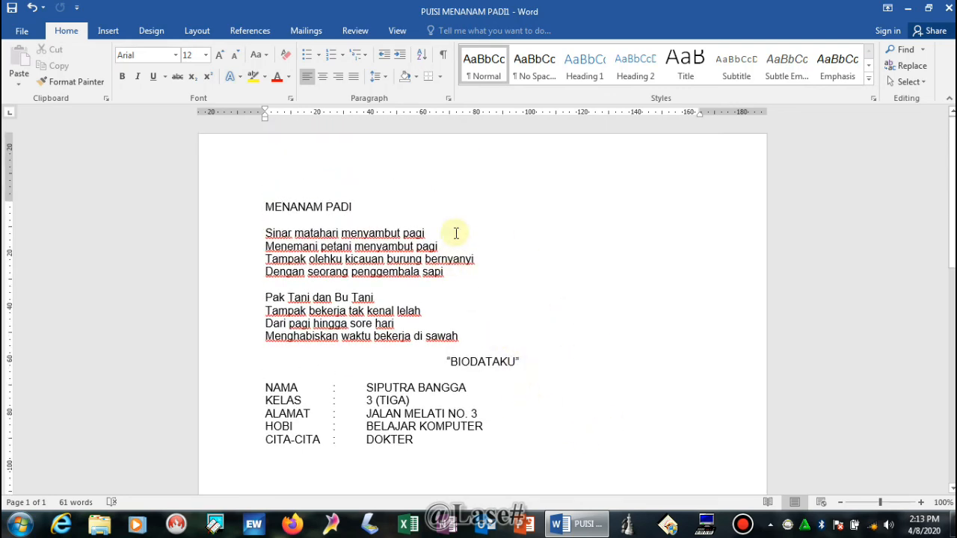
{"action": "scroll", "coordinate": [348, 275], "scroll_direction": "down", "scroll_amount": 2}
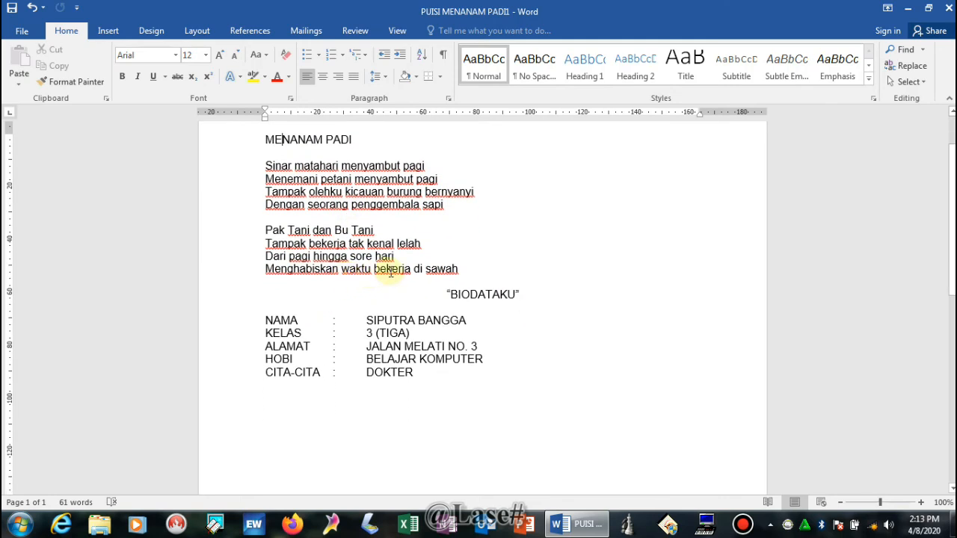
{"action": "scroll", "coordinate": [390, 272], "scroll_direction": "up", "scroll_amount": 2}
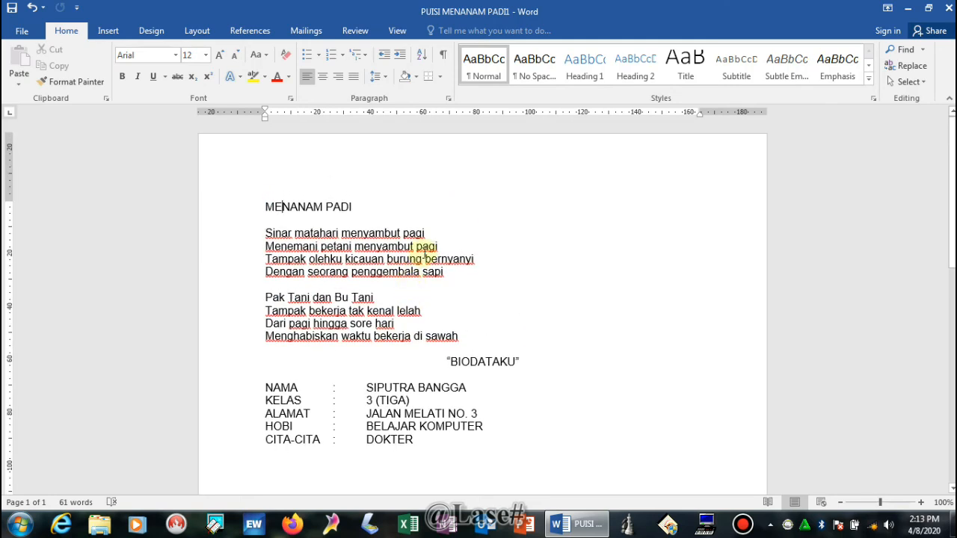
{"action": "scroll", "coordinate": [572, 366], "scroll_direction": "down", "scroll_amount": 2}
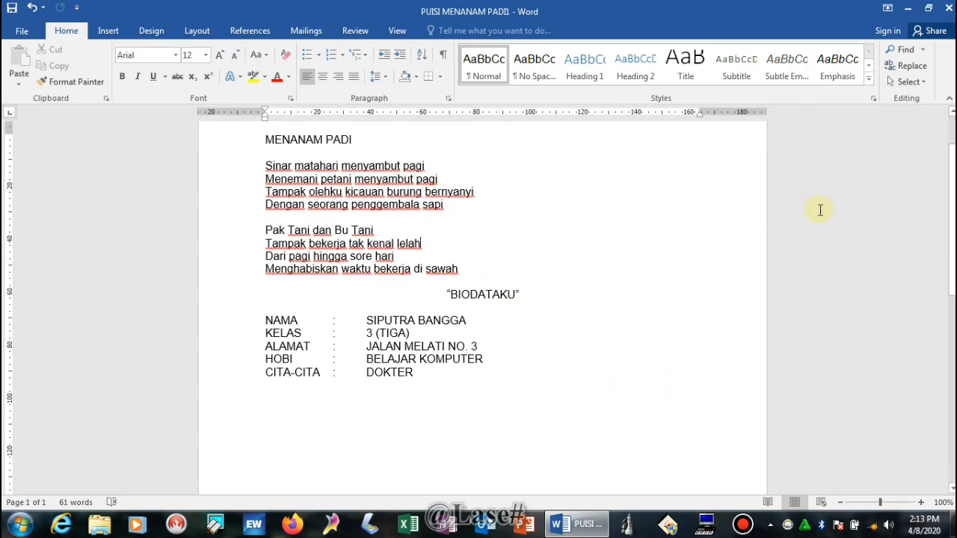
{"action": "right_click", "coordinate": [500, 230]}
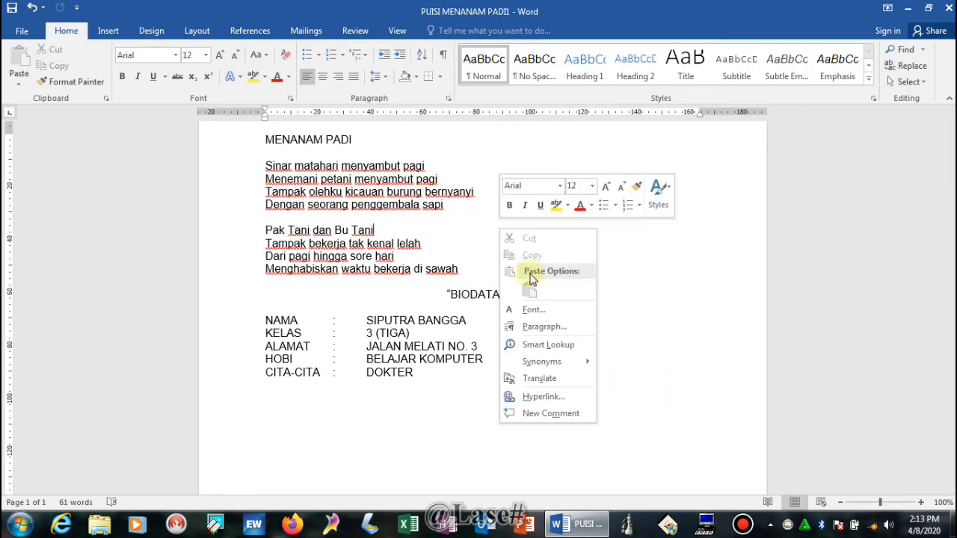
{"action": "left_click", "coordinate": [691, 262]}
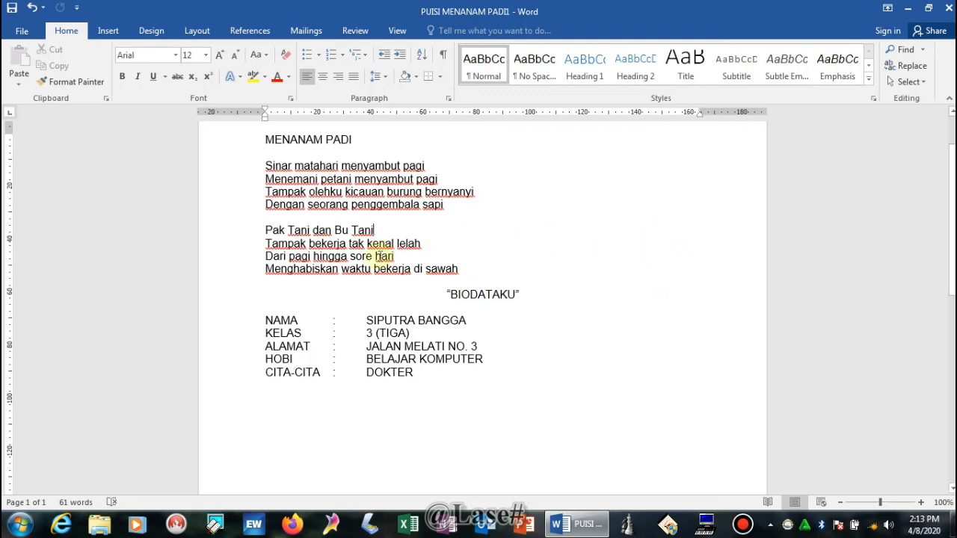
{"action": "scroll", "coordinate": [358, 247], "scroll_direction": "up", "scroll_amount": 2}
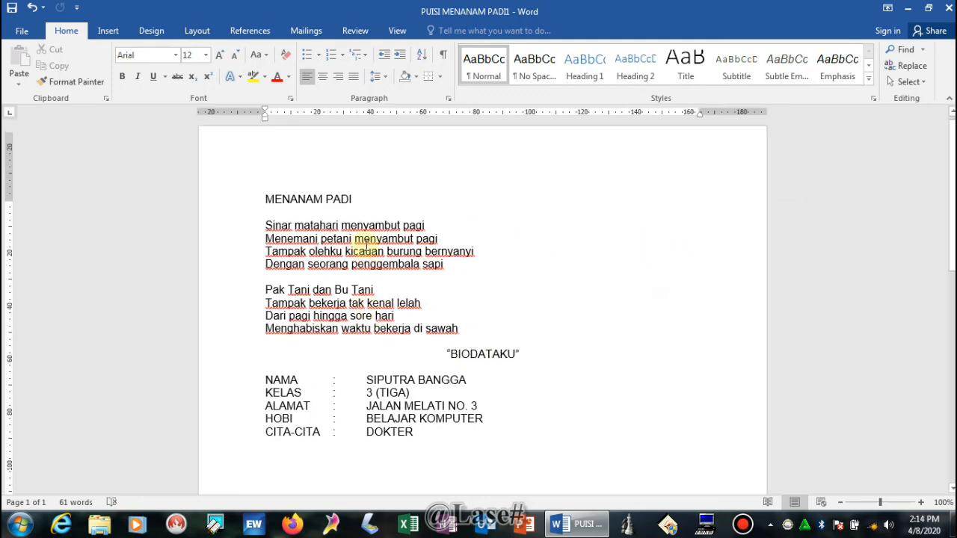
Step: Apply Bold to the 'MENANAM PADI' title and the '“BIODATAKU”' heading
{"action": "left_click_drag", "start_coordinate": [264, 207], "coordinate": [367, 202]}
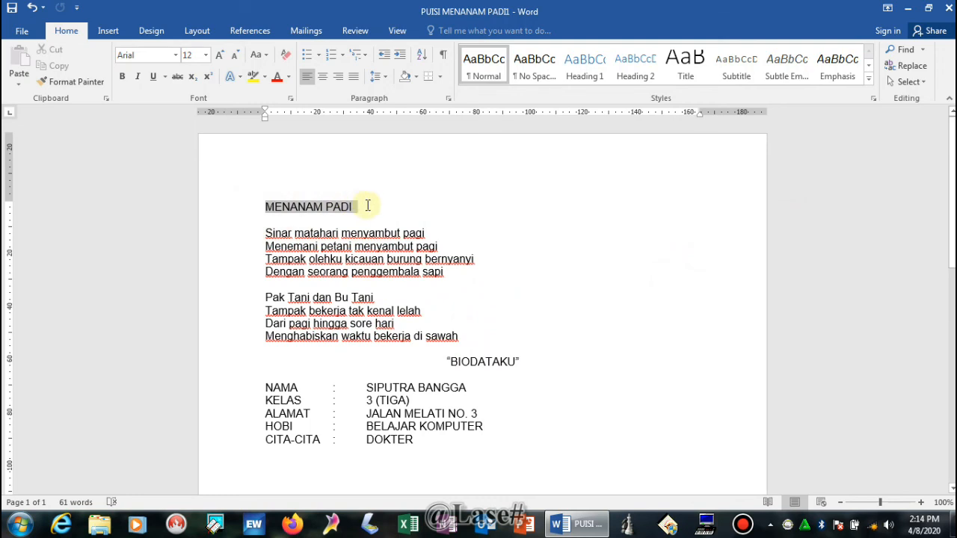
{"action": "left_click", "coordinate": [121, 76]}
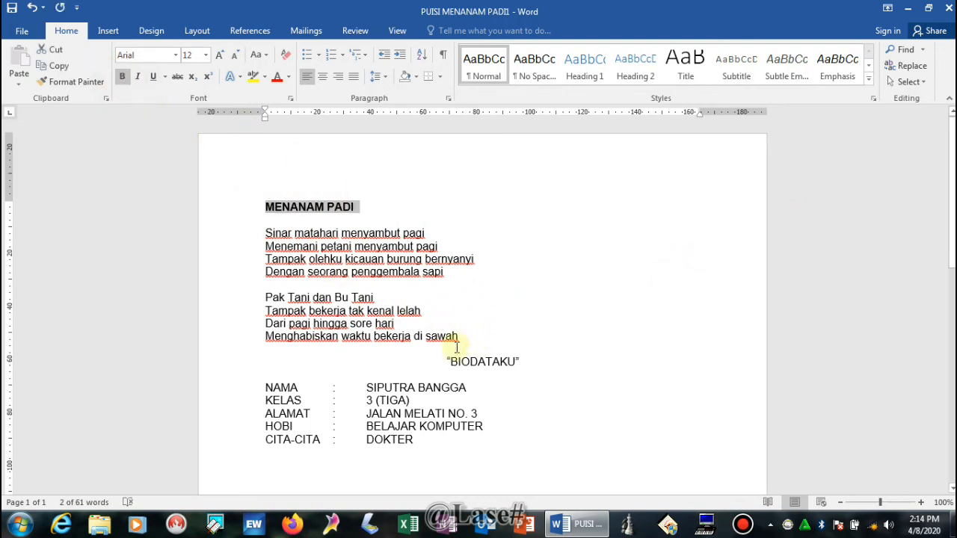
{"action": "left_click_drag", "start_coordinate": [446, 361], "coordinate": [516, 365]}
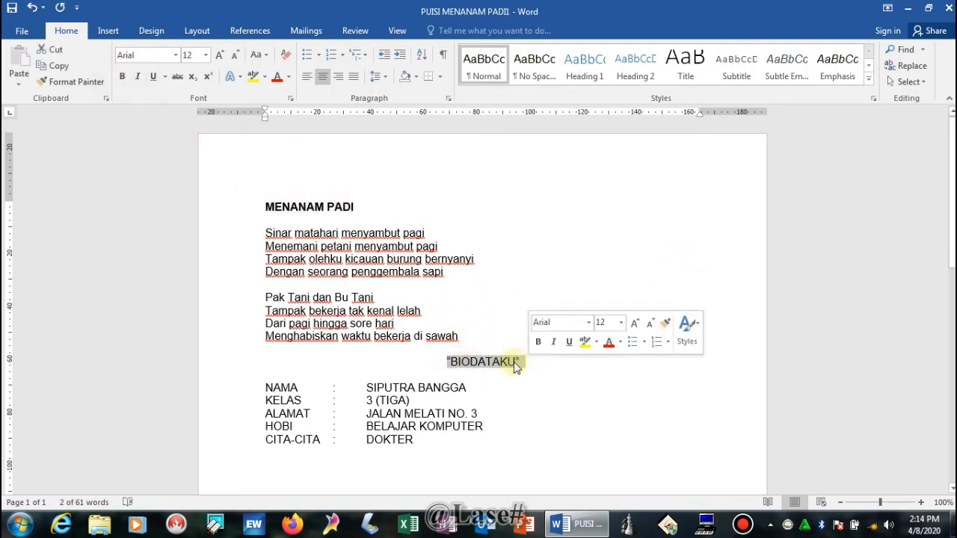
{"action": "left_click", "coordinate": [122, 76]}
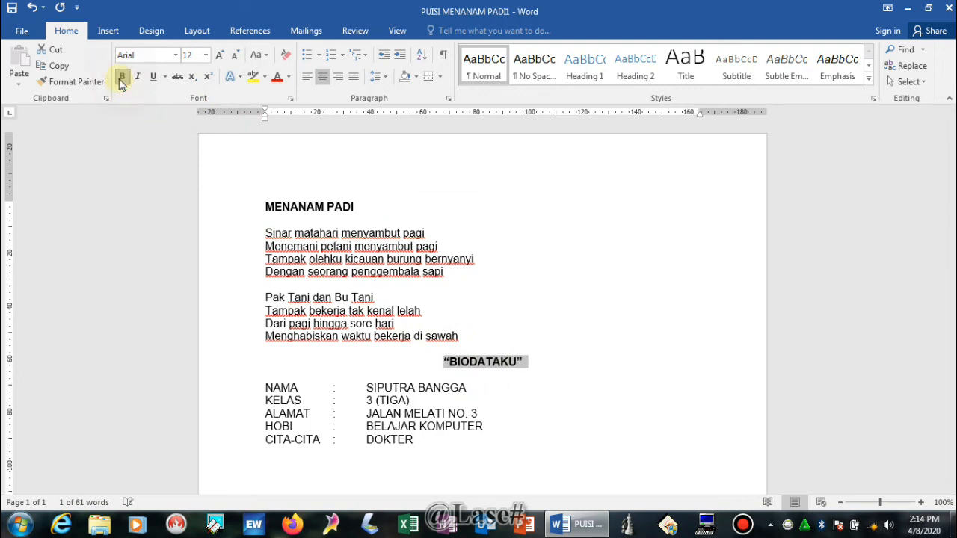
{"action": "left_click", "coordinate": [487, 319]}
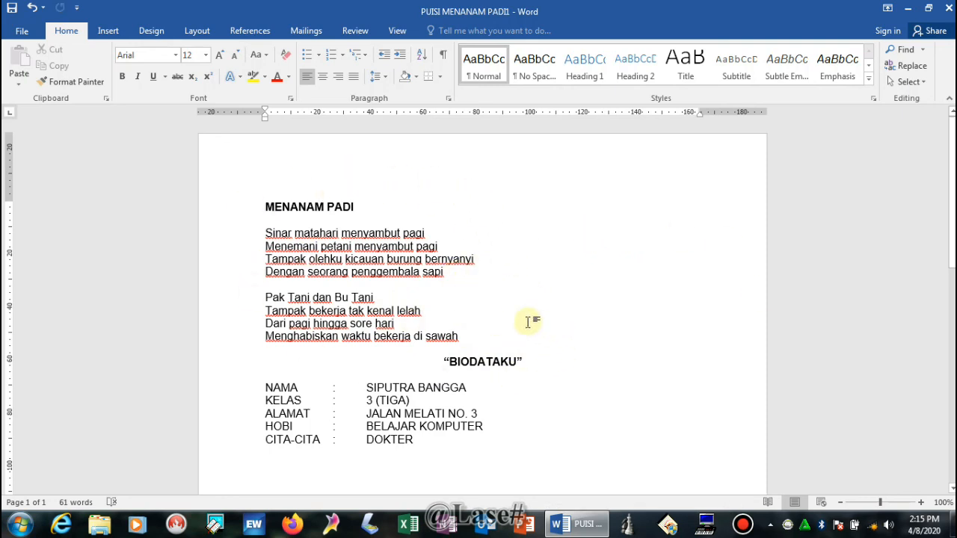
{"action": "scroll", "coordinate": [468, 342], "scroll_direction": "down", "scroll_amount": 5}
{"action": "scroll", "coordinate": [456, 341], "scroll_direction": "up", "scroll_amount": 4}
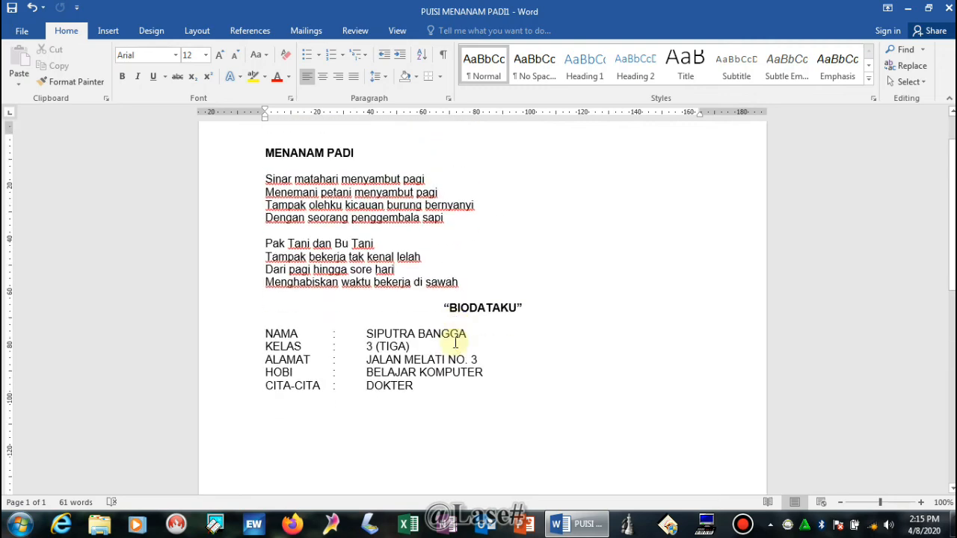
{"action": "scroll", "coordinate": [455, 342], "scroll_direction": "up", "scroll_amount": 1}
{"action": "scroll", "coordinate": [446, 331], "scroll_direction": "down", "scroll_amount": 3}
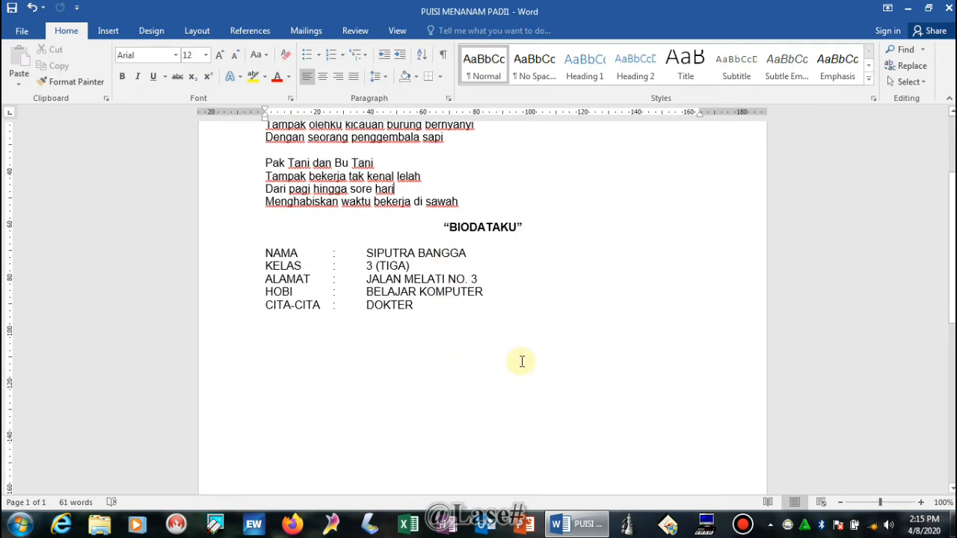
{"action": "scroll", "coordinate": [522, 361], "scroll_direction": "up", "scroll_amount": 3}
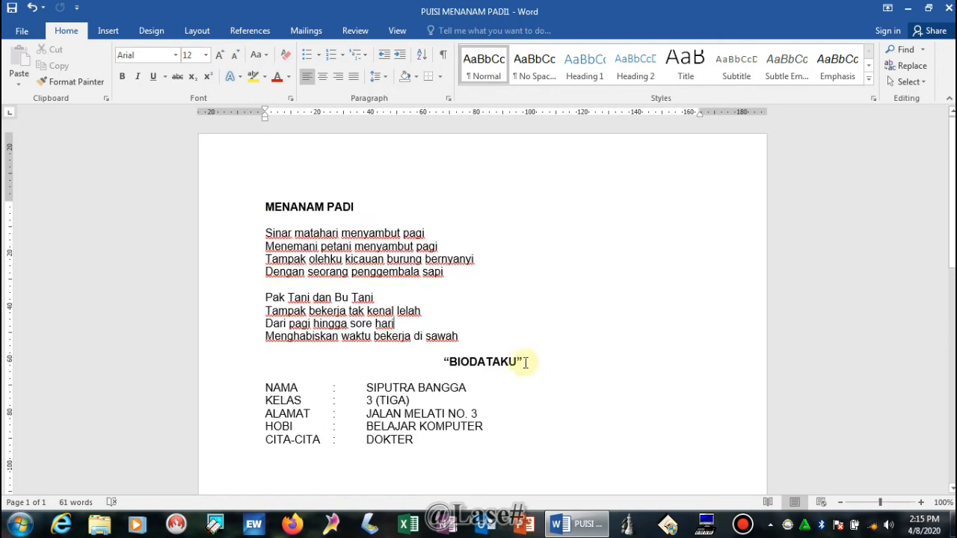
{"action": "scroll", "coordinate": [526, 363], "scroll_direction": "down", "scroll_amount": 3}
{"action": "scroll", "coordinate": [526, 362], "scroll_direction": "up", "scroll_amount": 3}
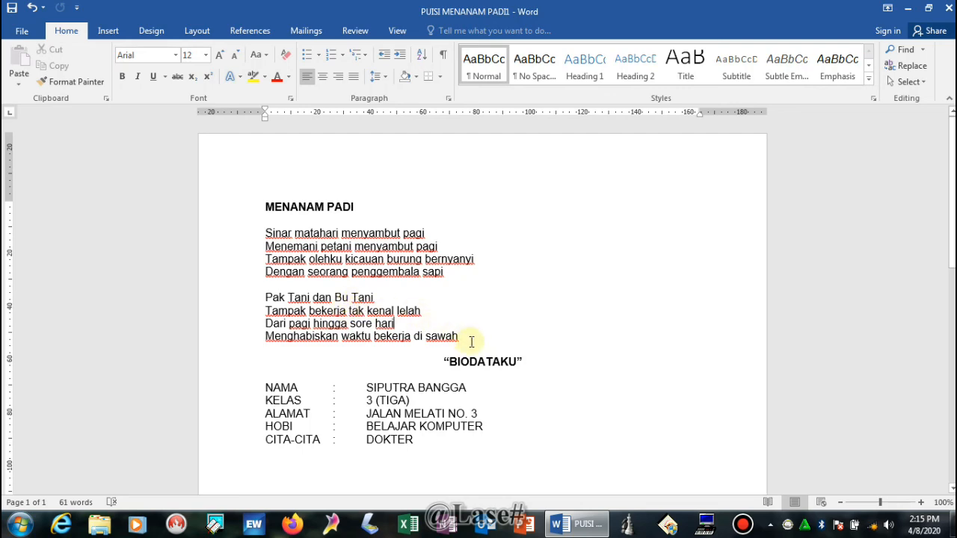
{"action": "scroll", "coordinate": [487, 359], "scroll_direction": "down", "scroll_amount": 4}
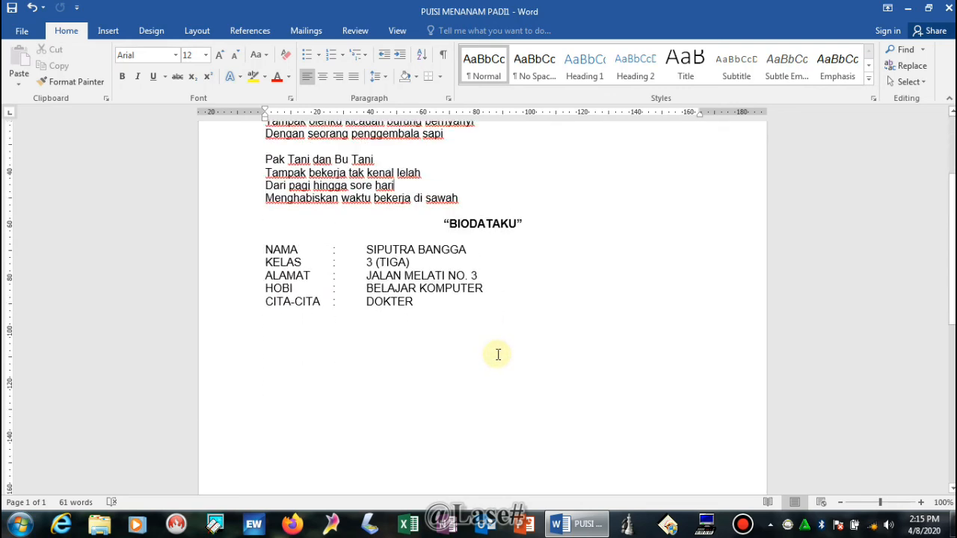
{"action": "scroll", "coordinate": [498, 354], "scroll_direction": "up", "scroll_amount": 4}
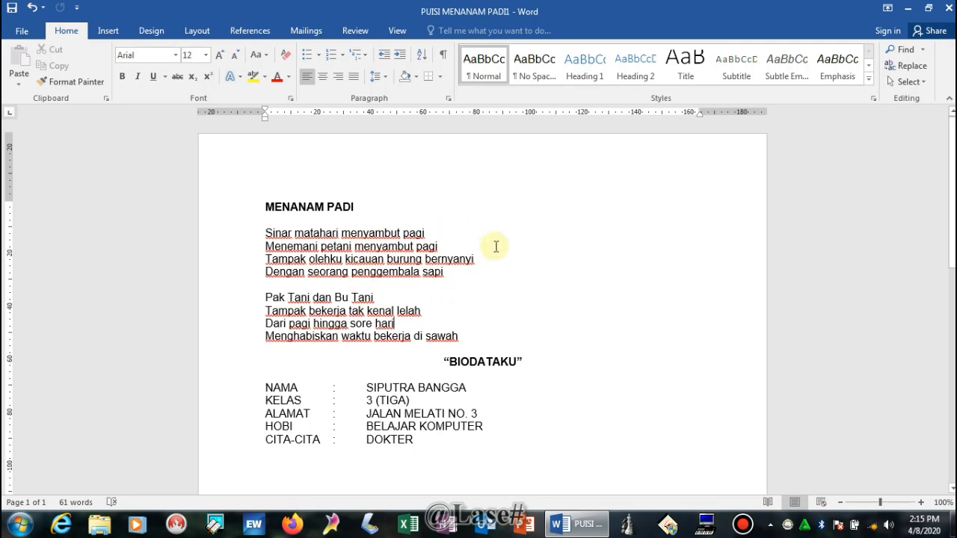
{"action": "scroll", "coordinate": [478, 260], "scroll_direction": "down", "scroll_amount": 6}
{"action": "scroll", "coordinate": [472, 259], "scroll_direction": "up", "scroll_amount": 6}
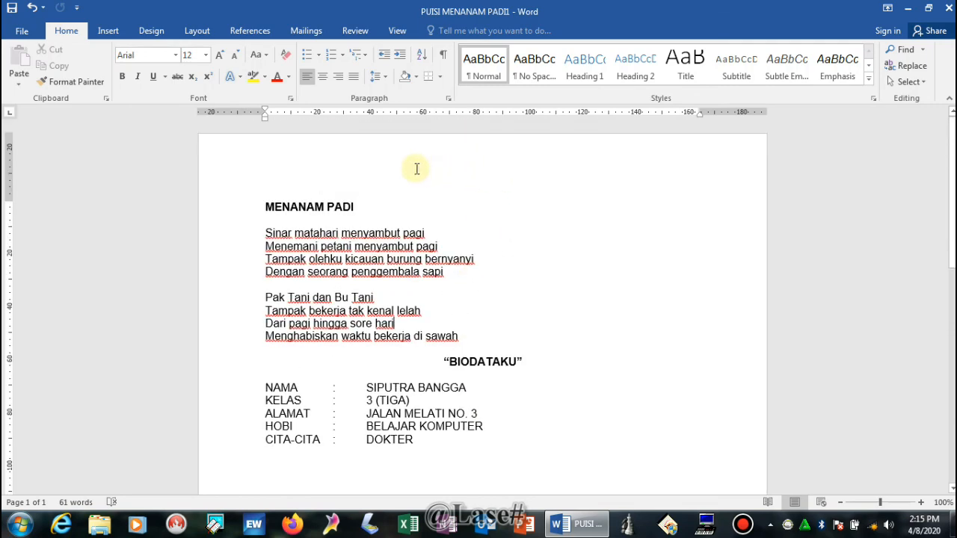
Step: Close Word choosing Don't Save, then refresh the desktop
{"action": "left_click", "coordinate": [948, 9]}
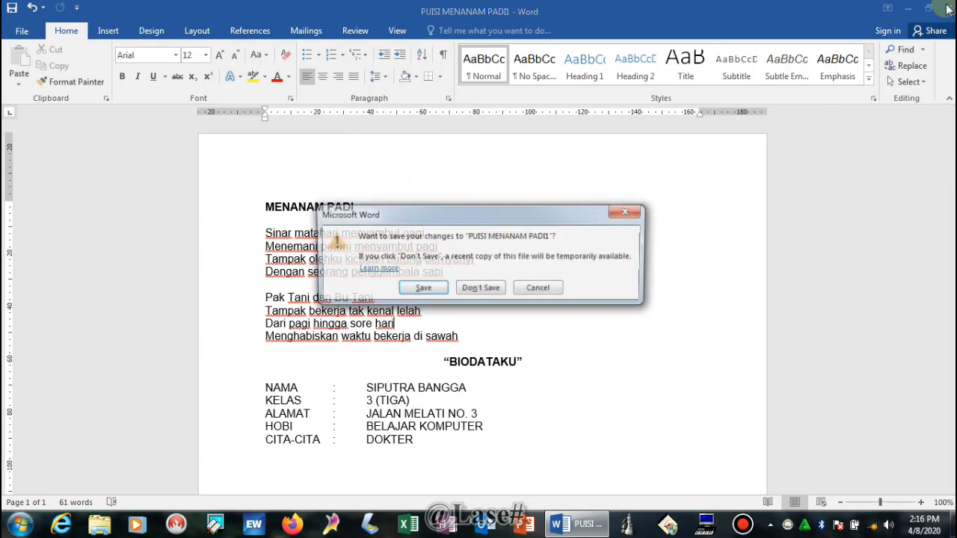
{"action": "left_click", "coordinate": [480, 290]}
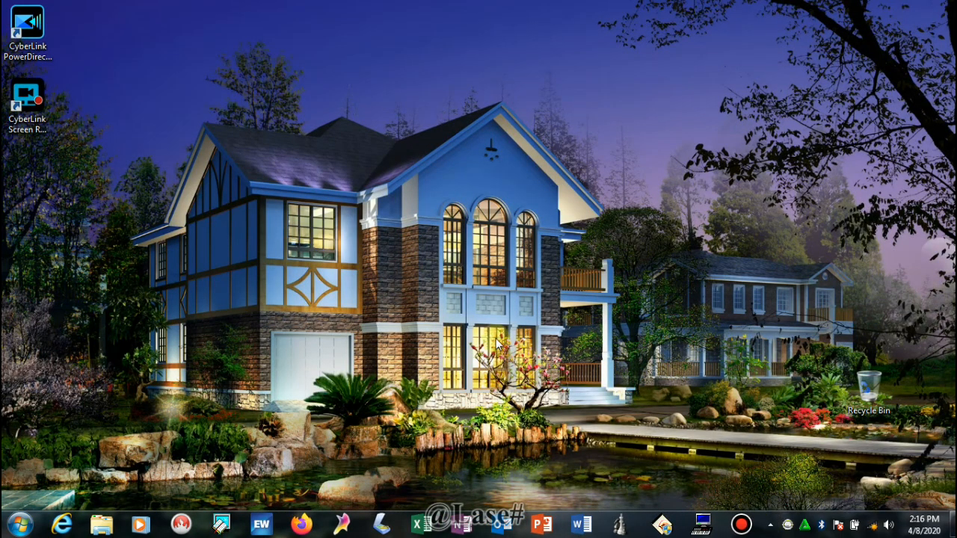
{"action": "right_click", "coordinate": [592, 252]}
{"action": "left_click", "coordinate": [623, 290]}
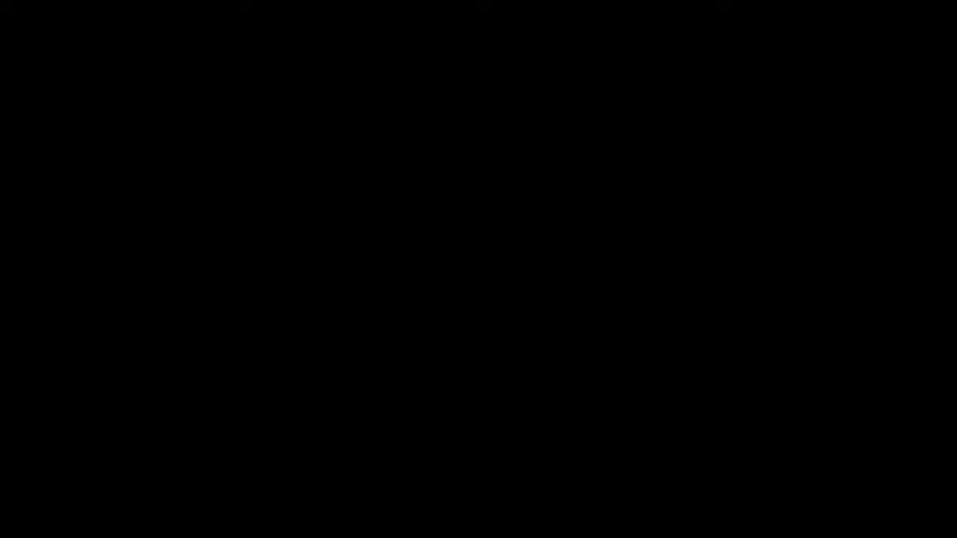